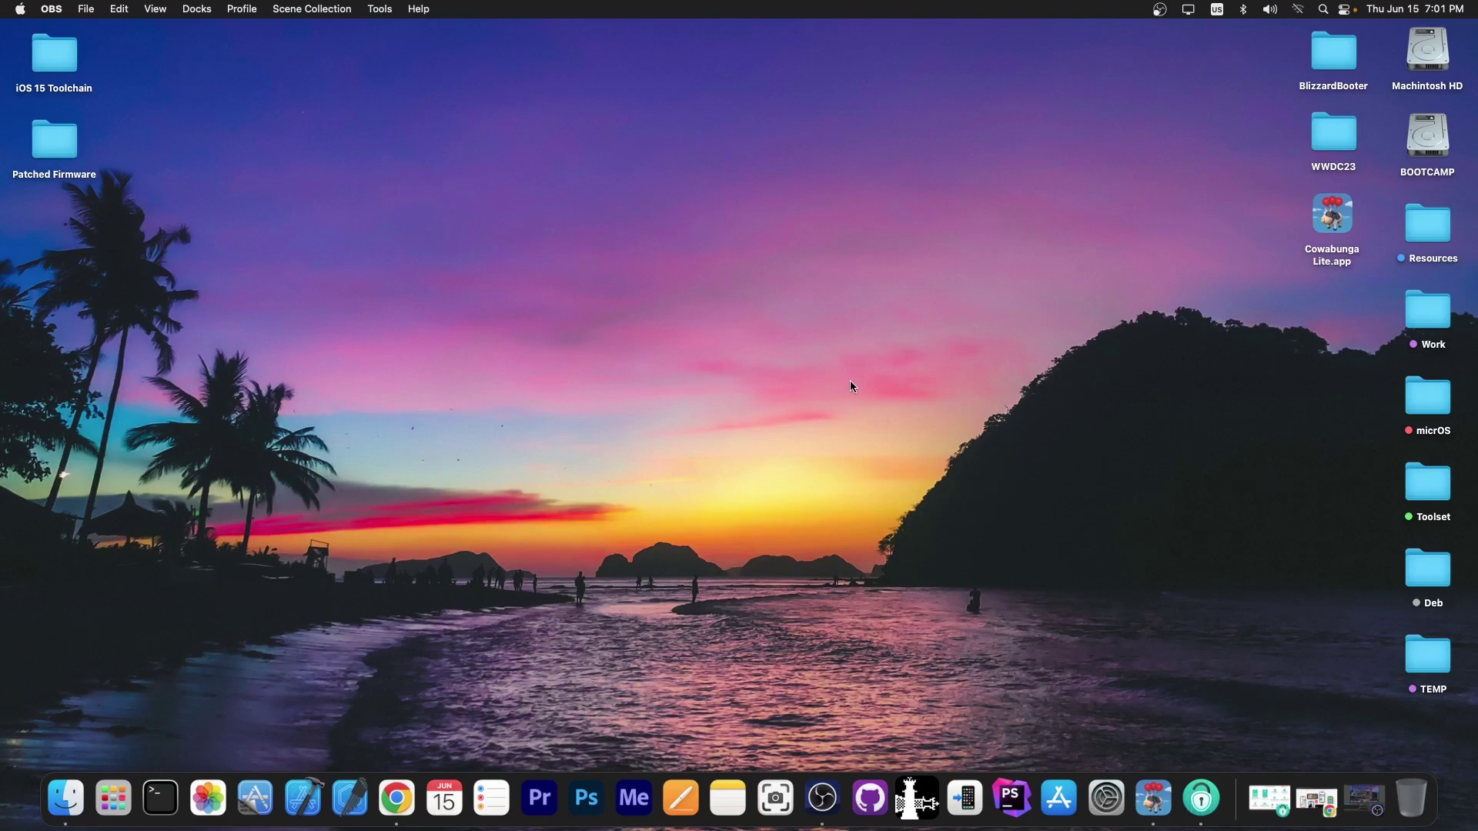
# Launch and close Cowabunga Lite, then bring Chrome forward on Apple's iOS 17 Preview page.
pyautogui.click(1153, 798)
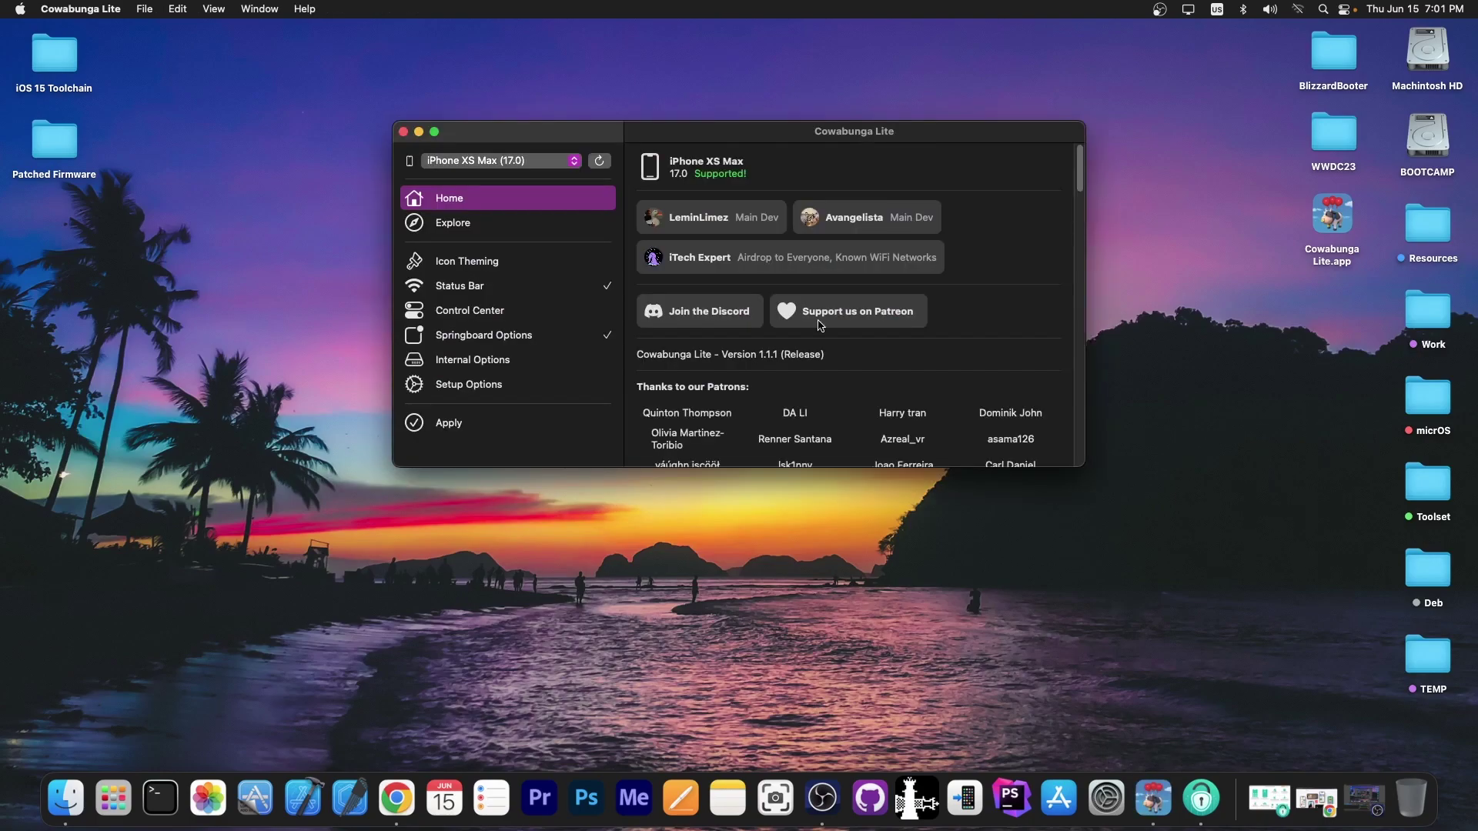
pyautogui.click(402, 132)
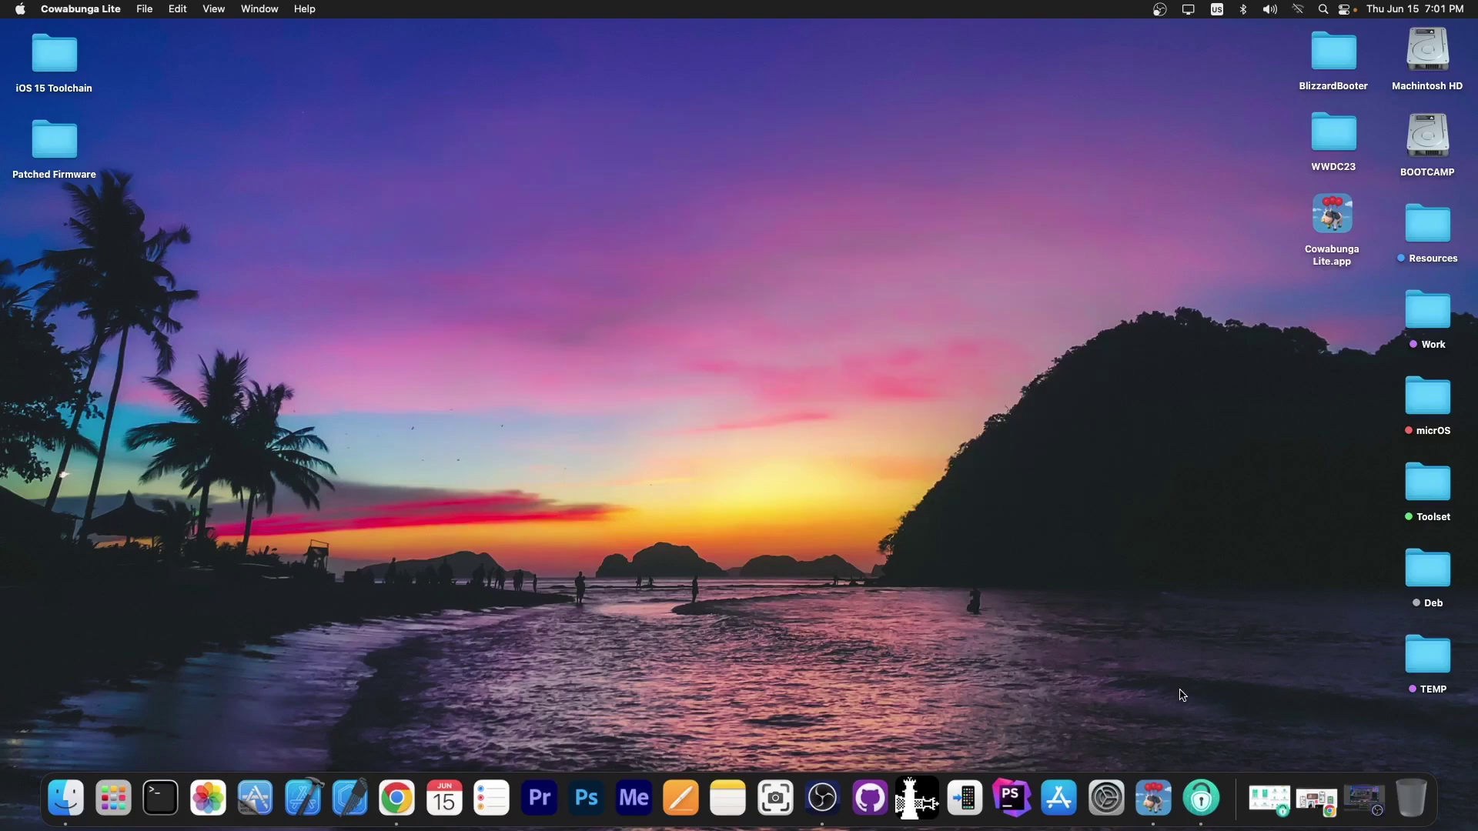
pyautogui.click(1201, 799)
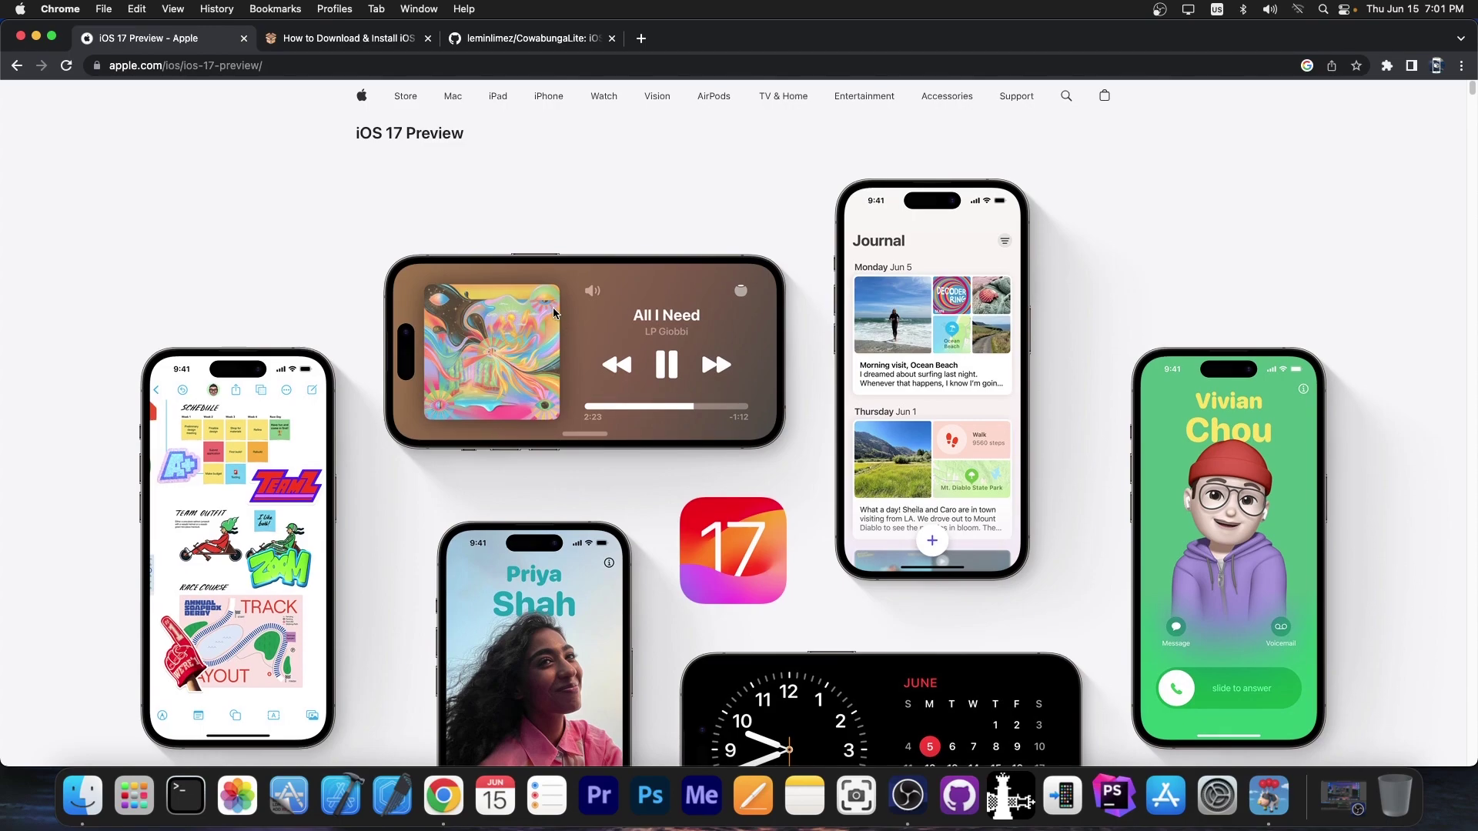
pyautogui.scroll(-2, 562, 324)
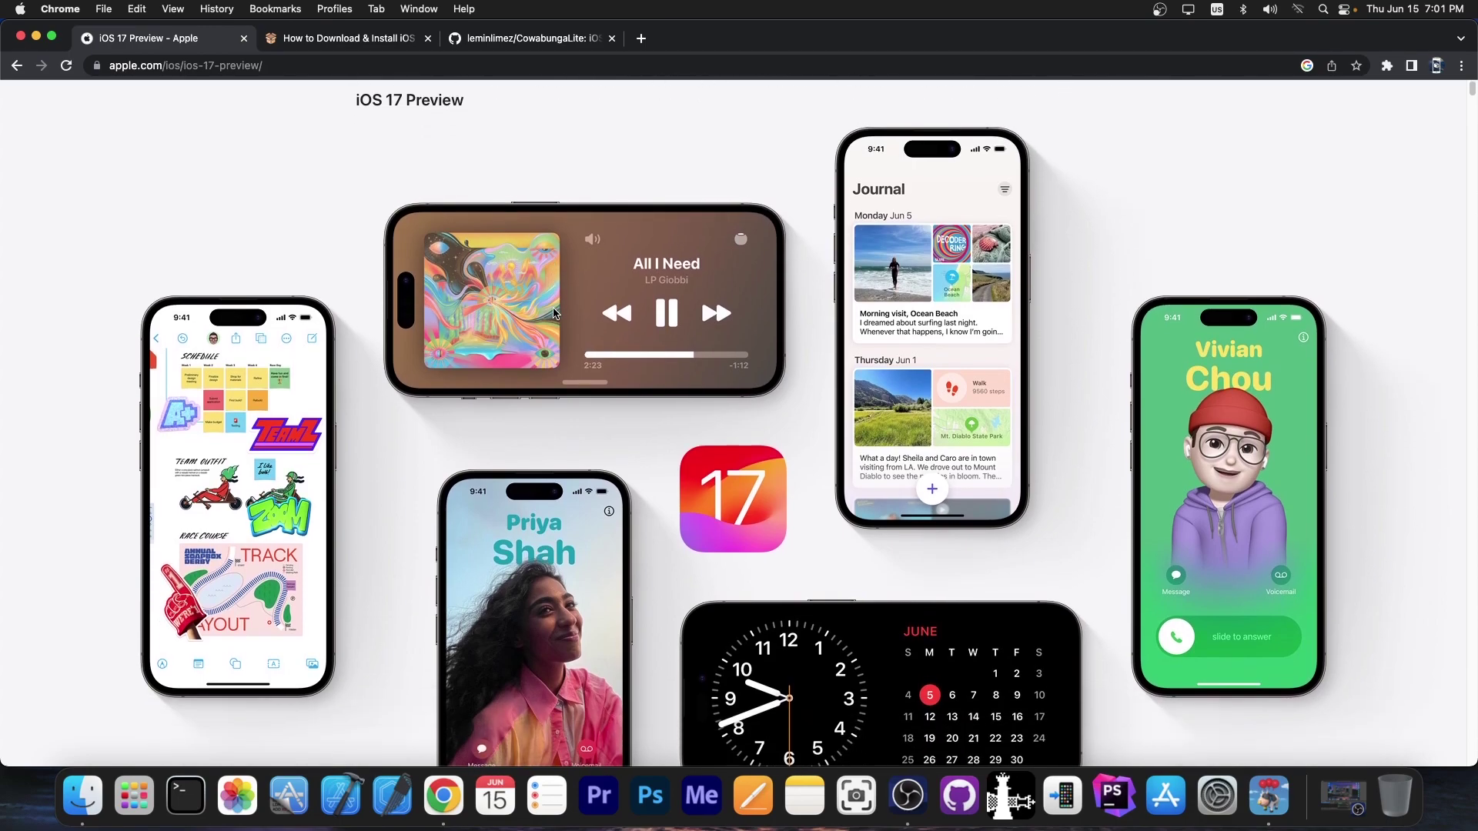
pyautogui.scroll(-4, 692, 331)
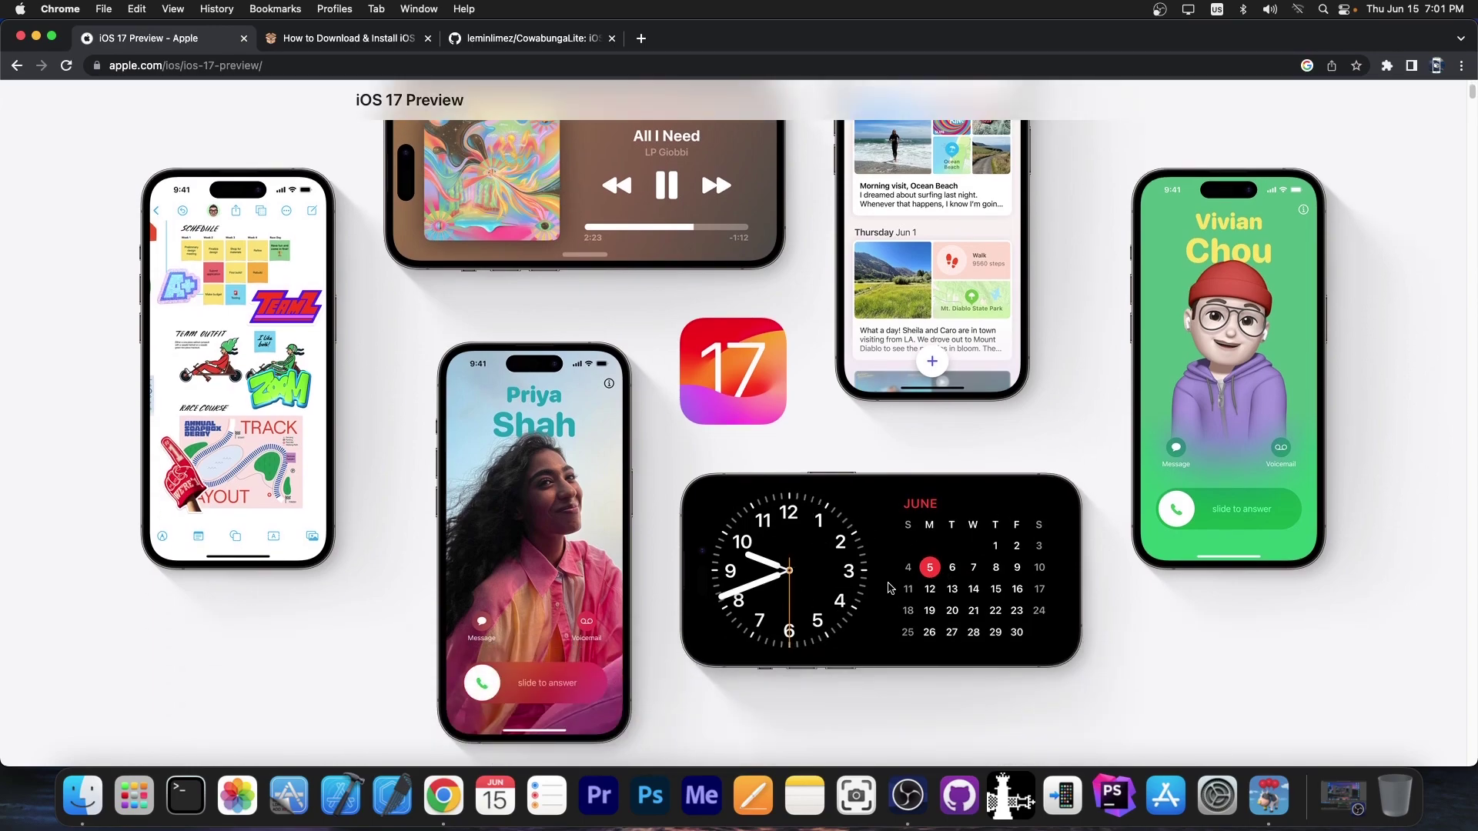
pyautogui.scroll(1, 1079, 562)
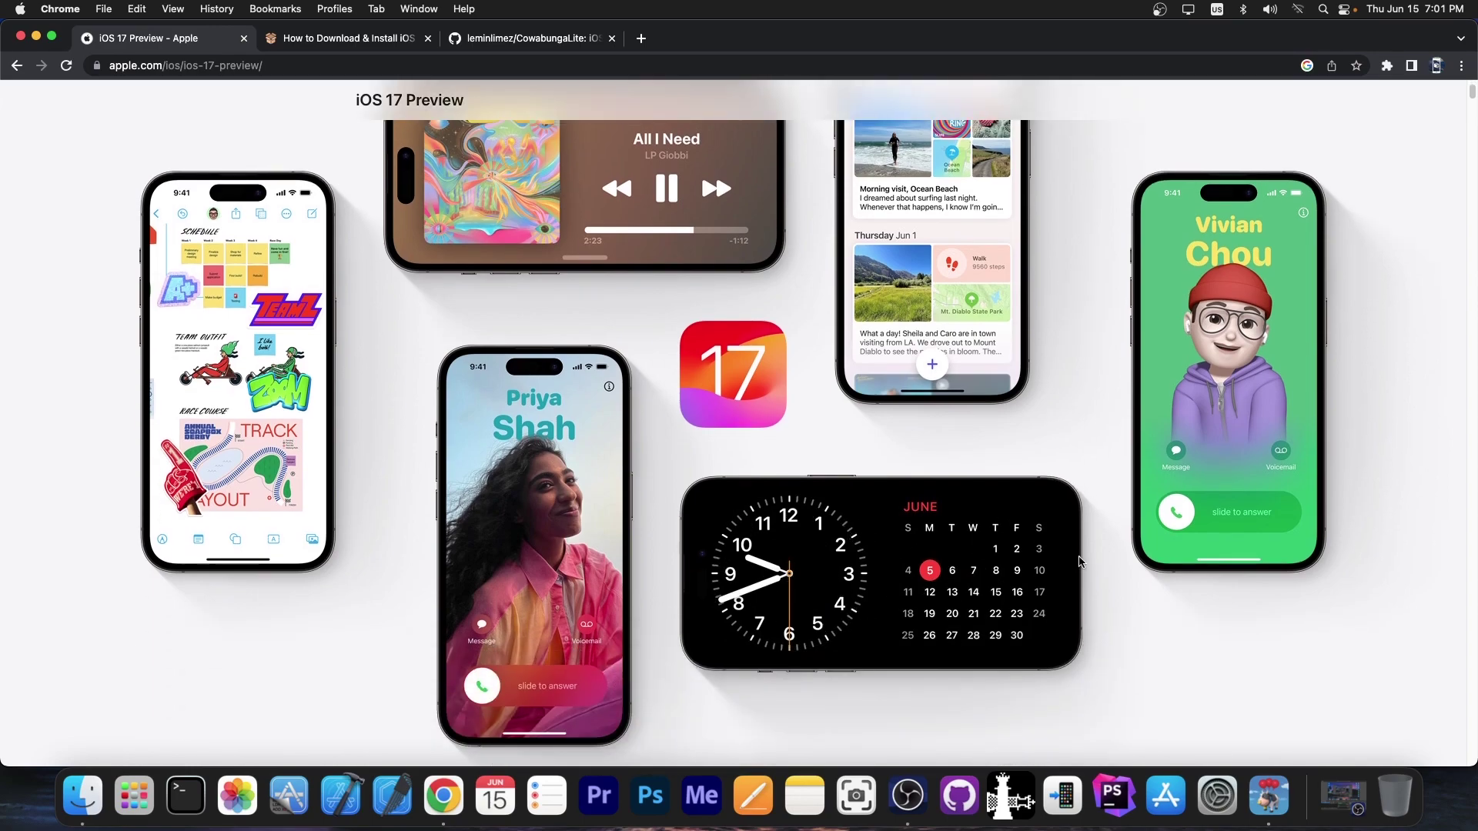
pyautogui.scroll(3, 772, 591)
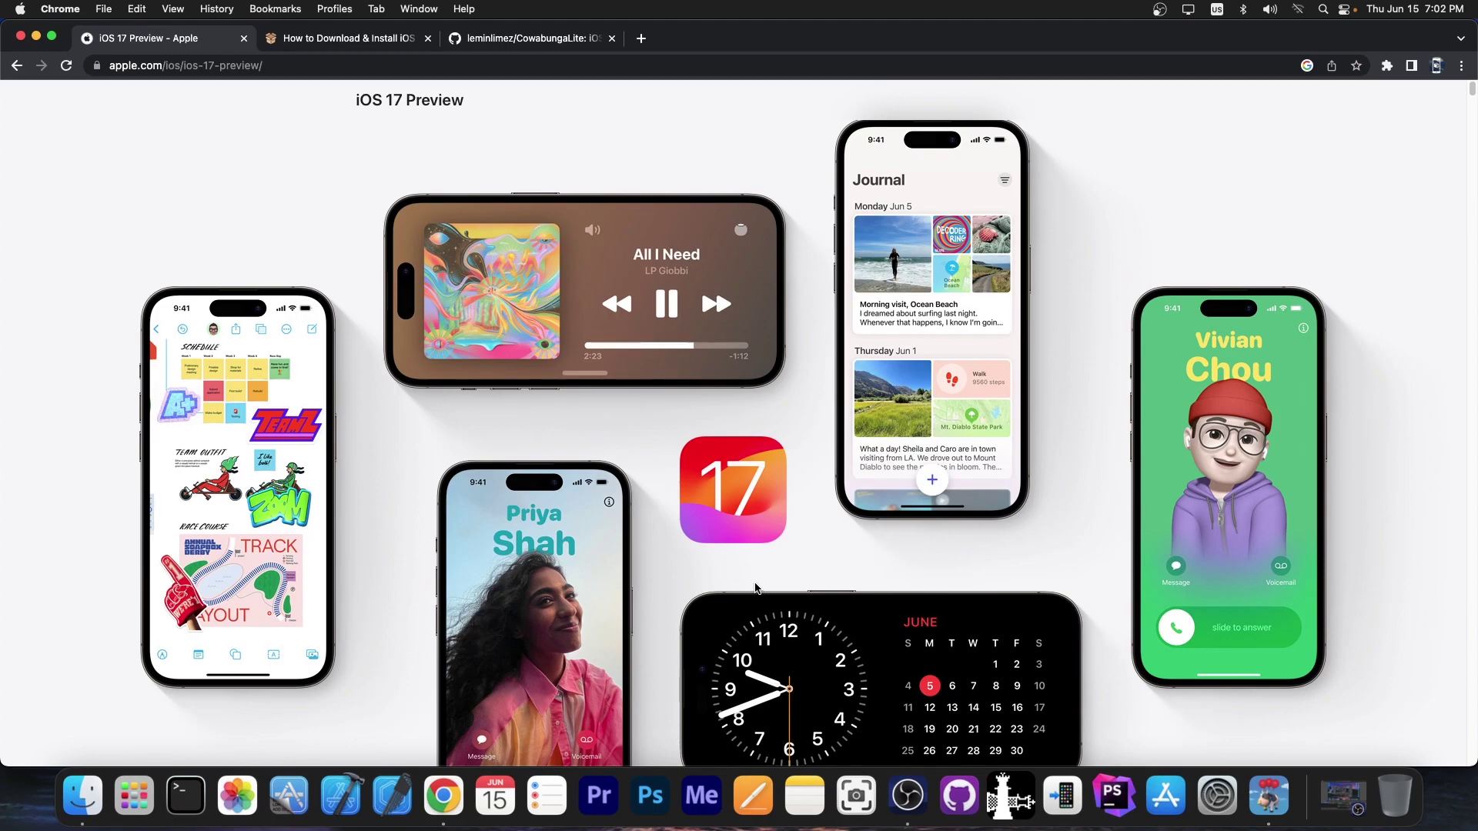
pyautogui.scroll(2, 755, 589)
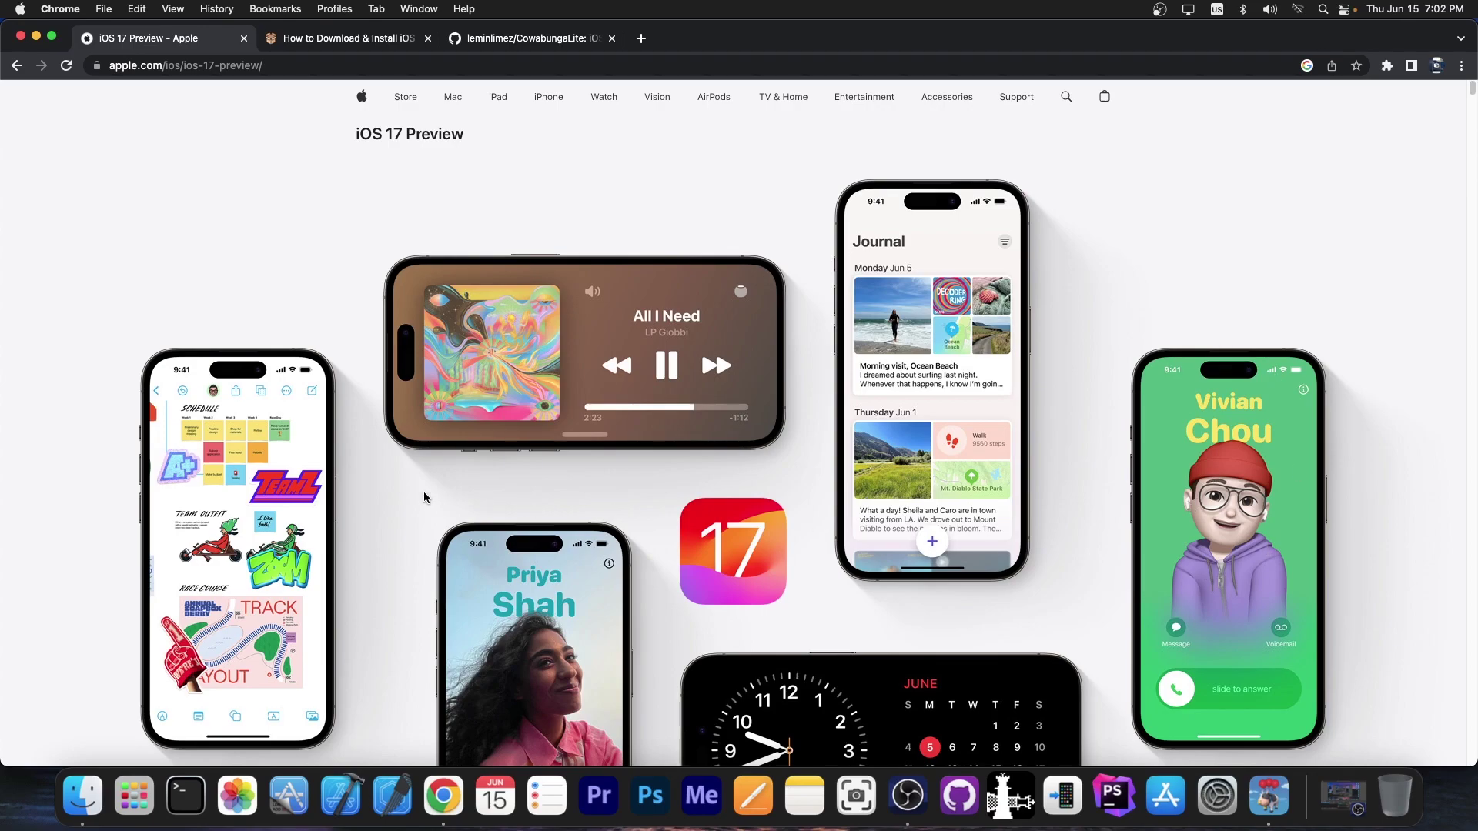
pyautogui.scroll(-10, 396, 449)
# Read the iOS 17 article's Compatible Devices list, view the CowabungaLite GitHub page, then minimise Chrome.
pyautogui.click(347, 39)
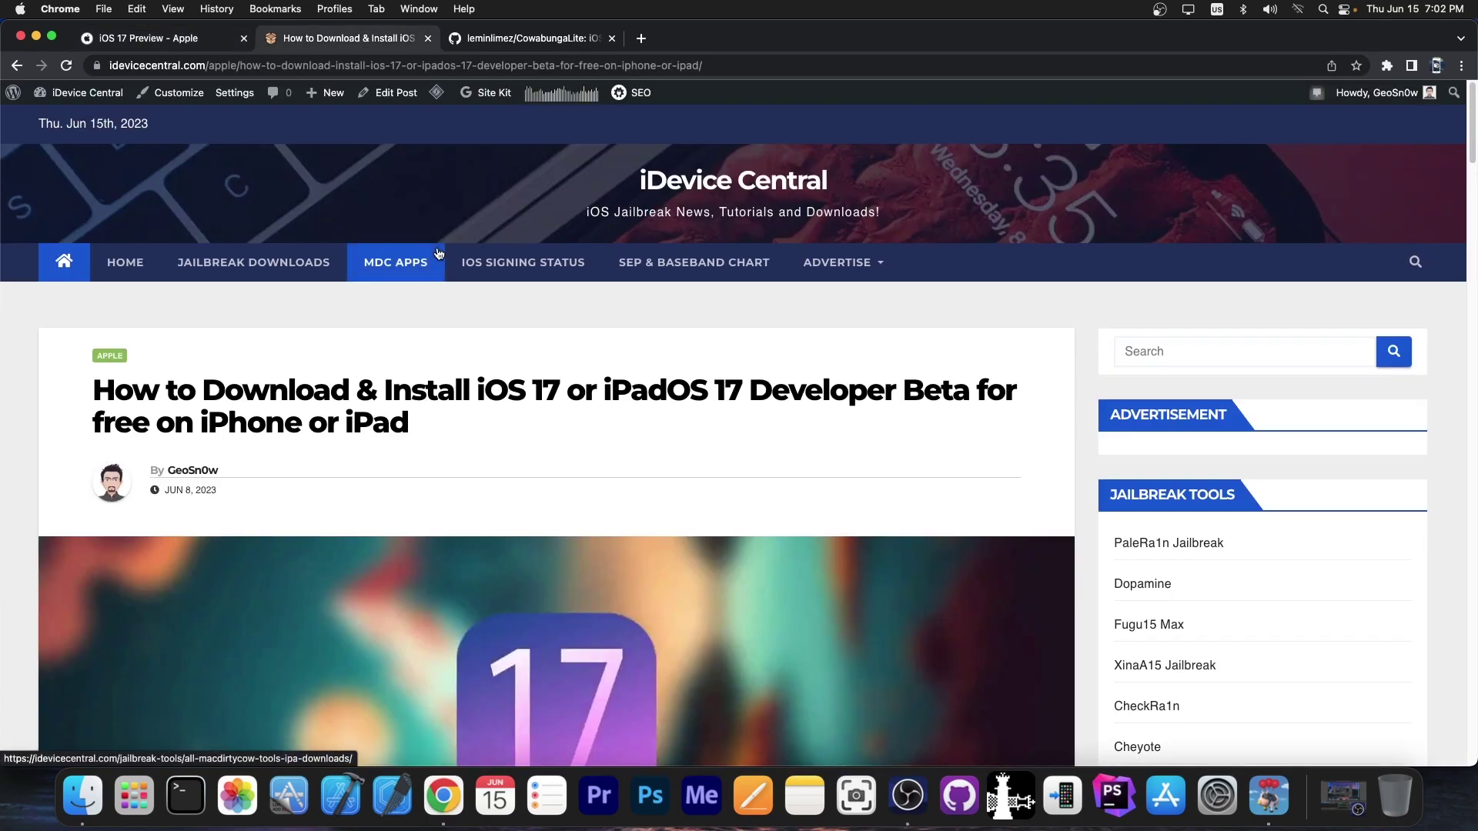
pyautogui.scroll(-1, 439, 257)
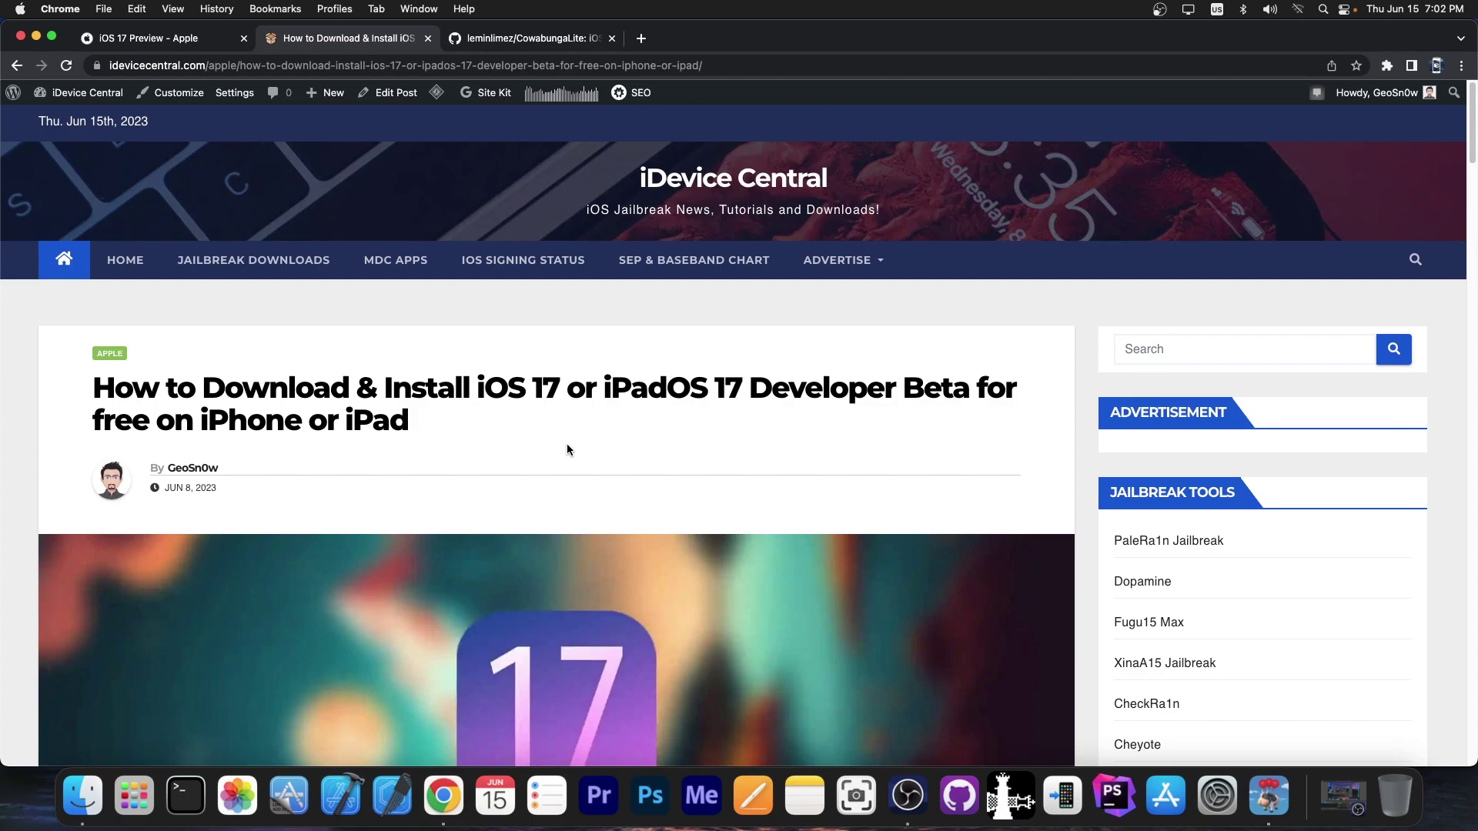
pyautogui.scroll(-10, 568, 448)
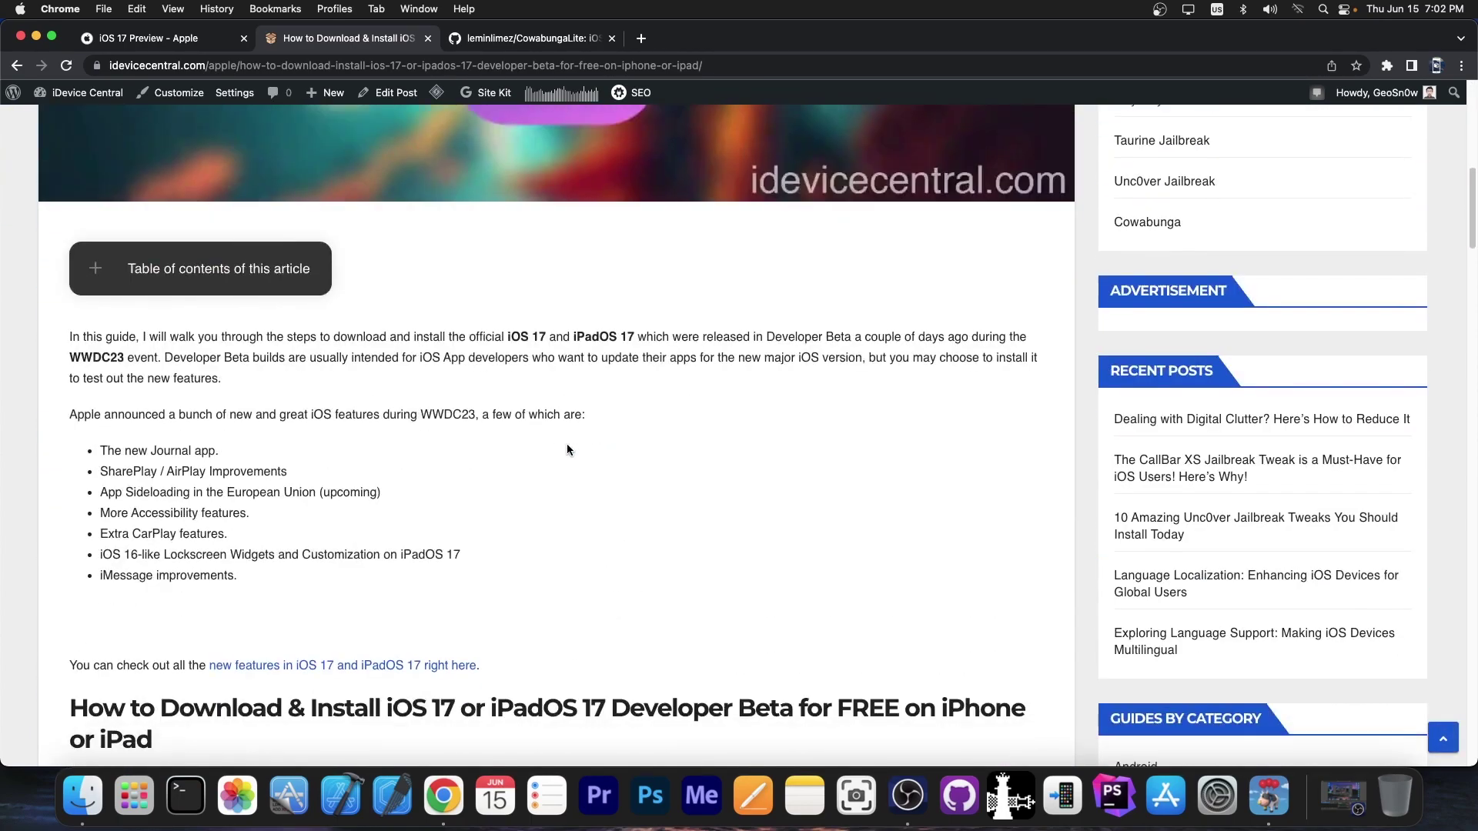
pyautogui.scroll(-3, 566, 449)
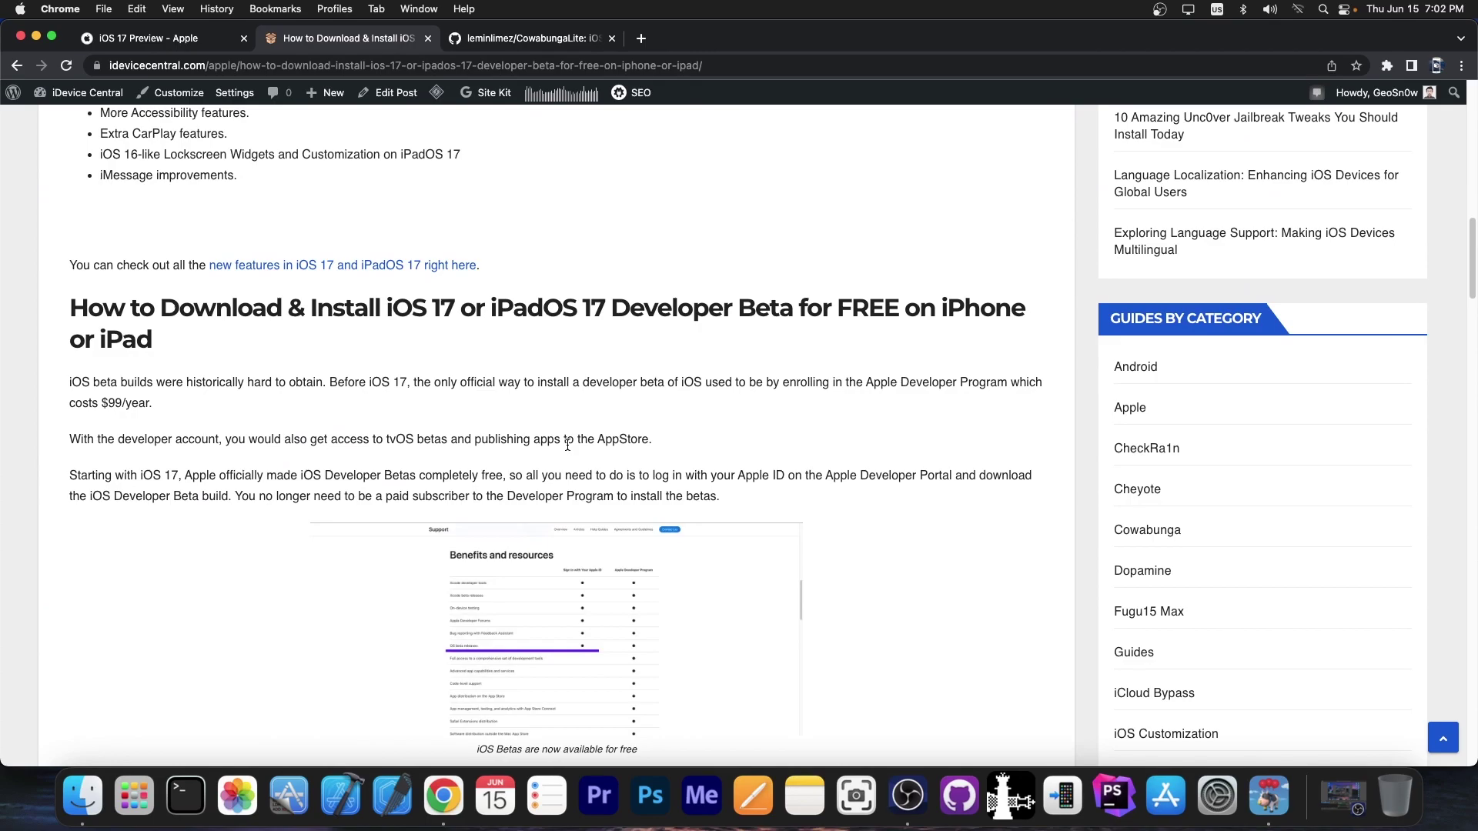
pyautogui.scroll(-20, 567, 447)
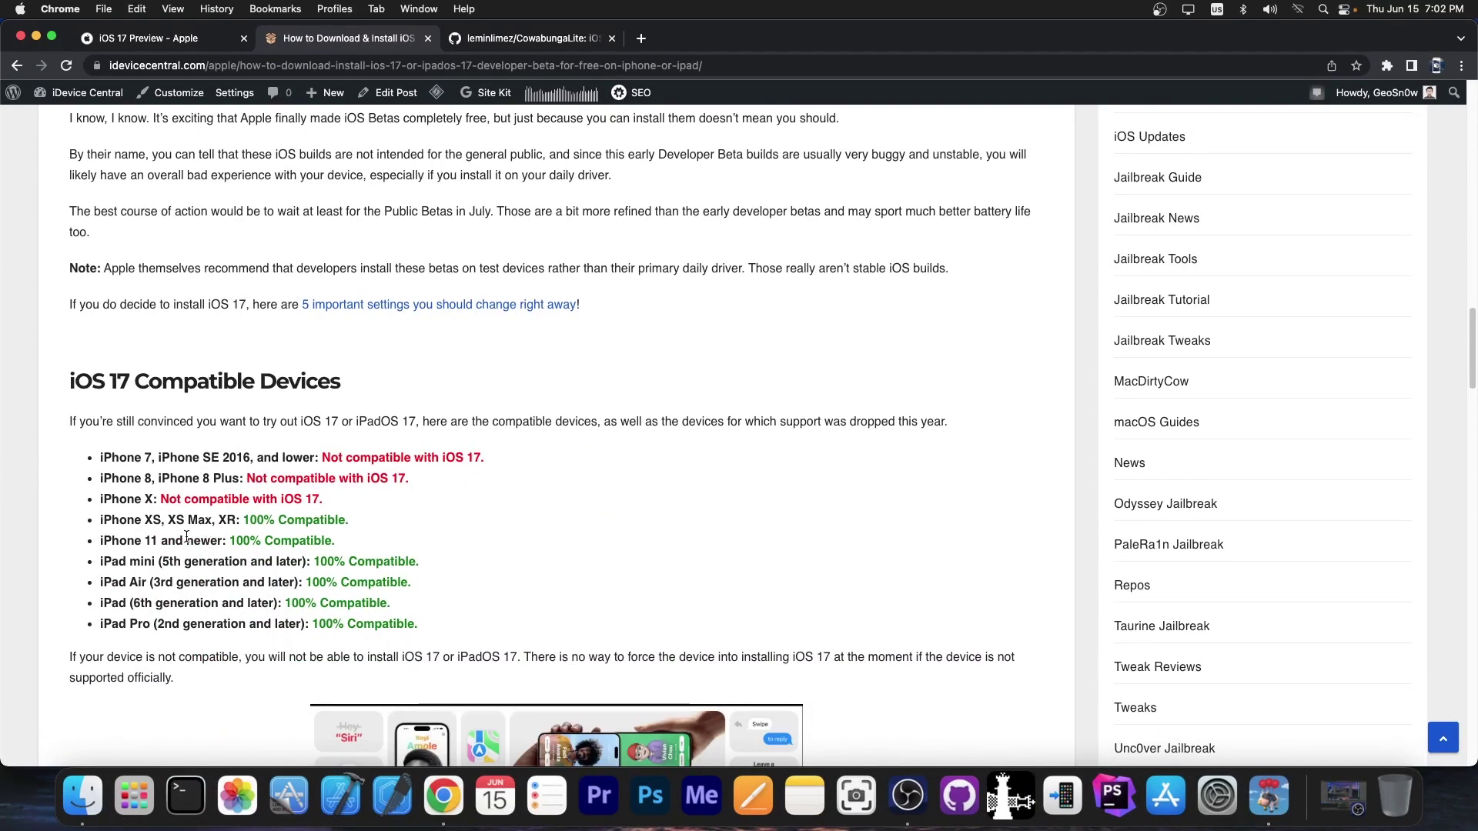
pyautogui.click(523, 38)
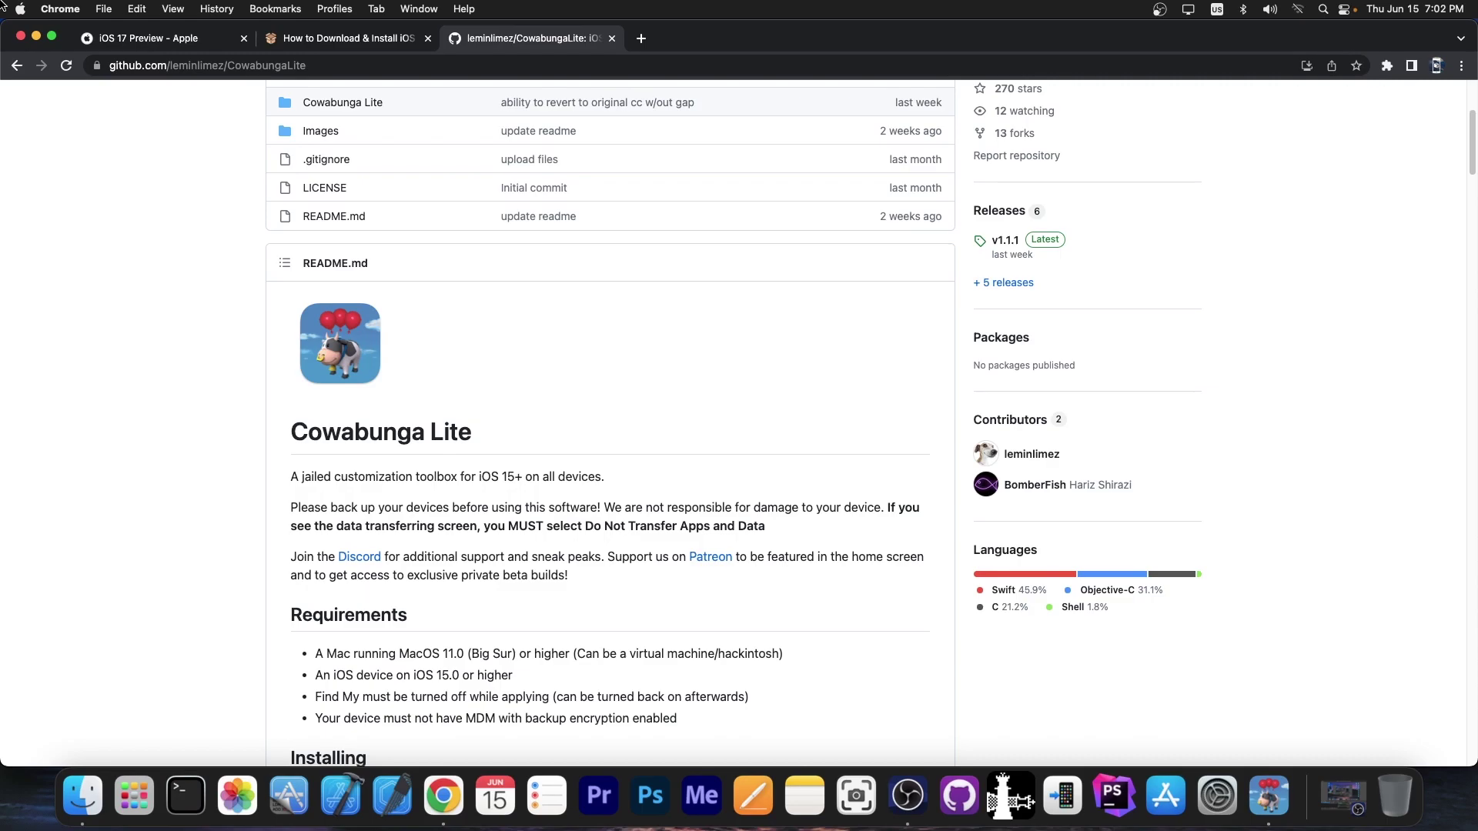
pyautogui.click(37, 37)
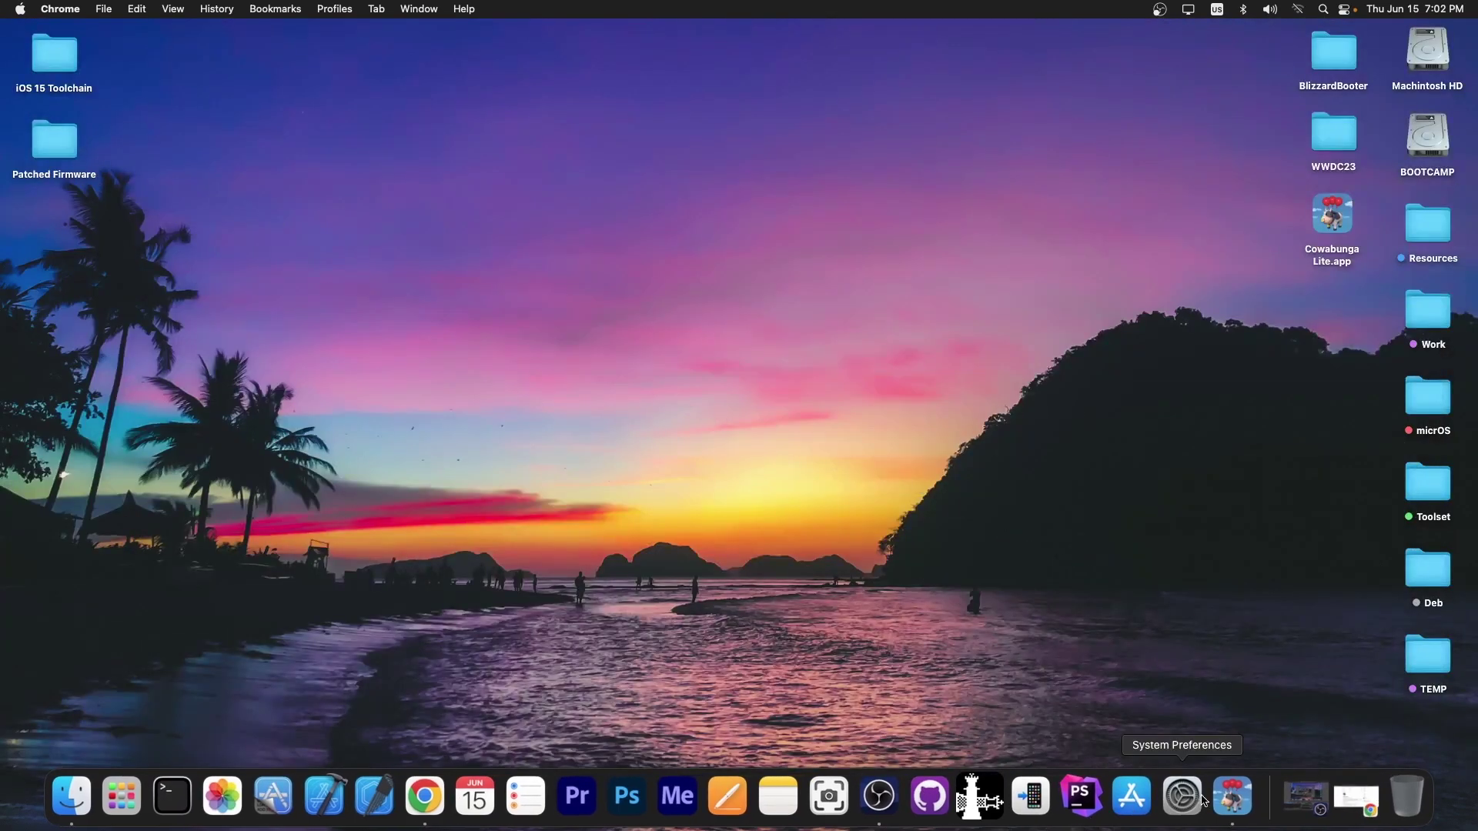
# Launch Cowabunga Lite, reposition its window, and browse the community icon themes in Explore.
pyautogui.click(1233, 797)
pyautogui.moveTo(579, 137); pyautogui.dragTo(542, 186)
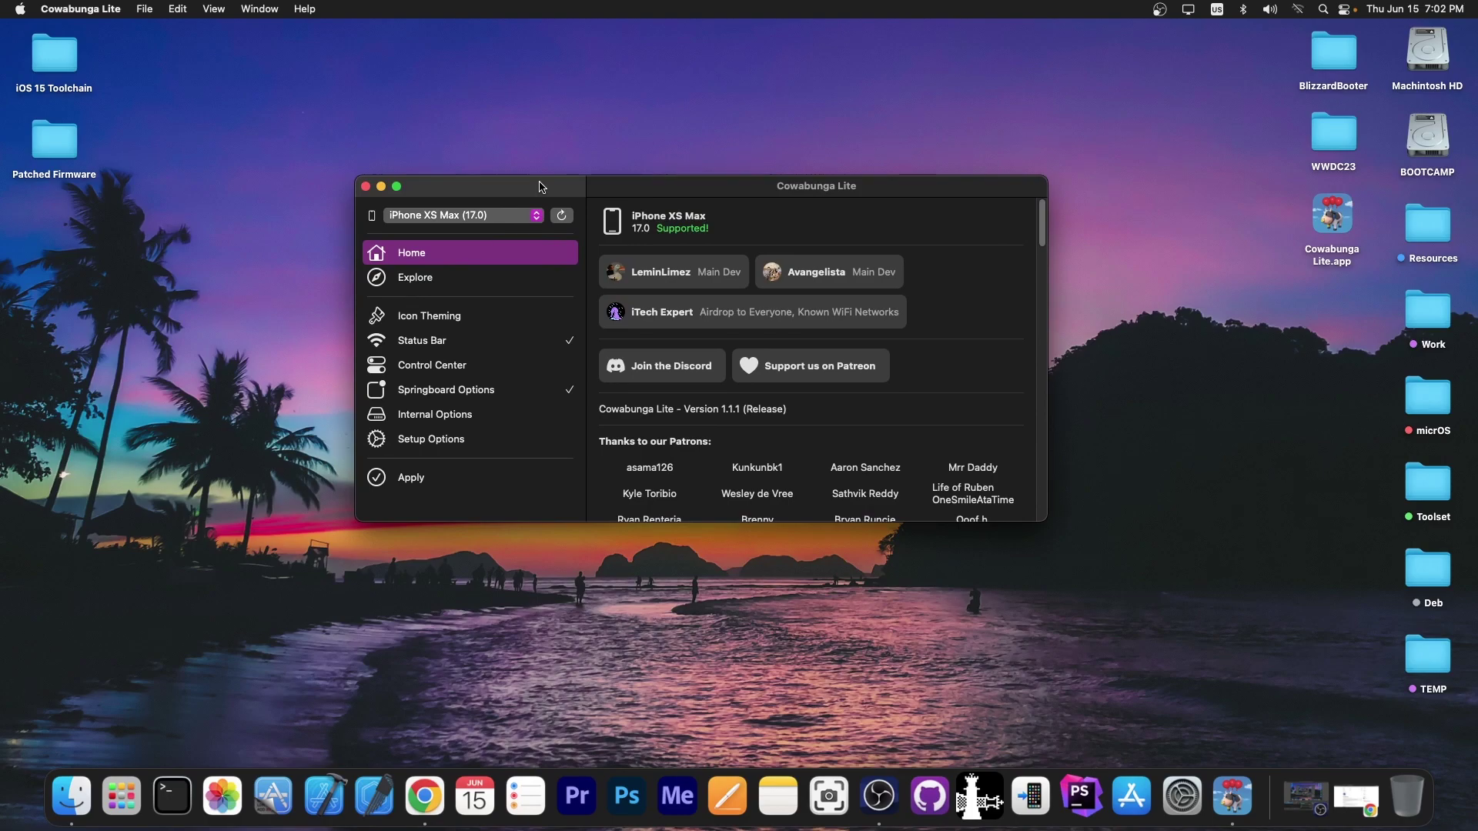
pyautogui.click(471, 277)
pyautogui.scroll(-3, 866, 290)
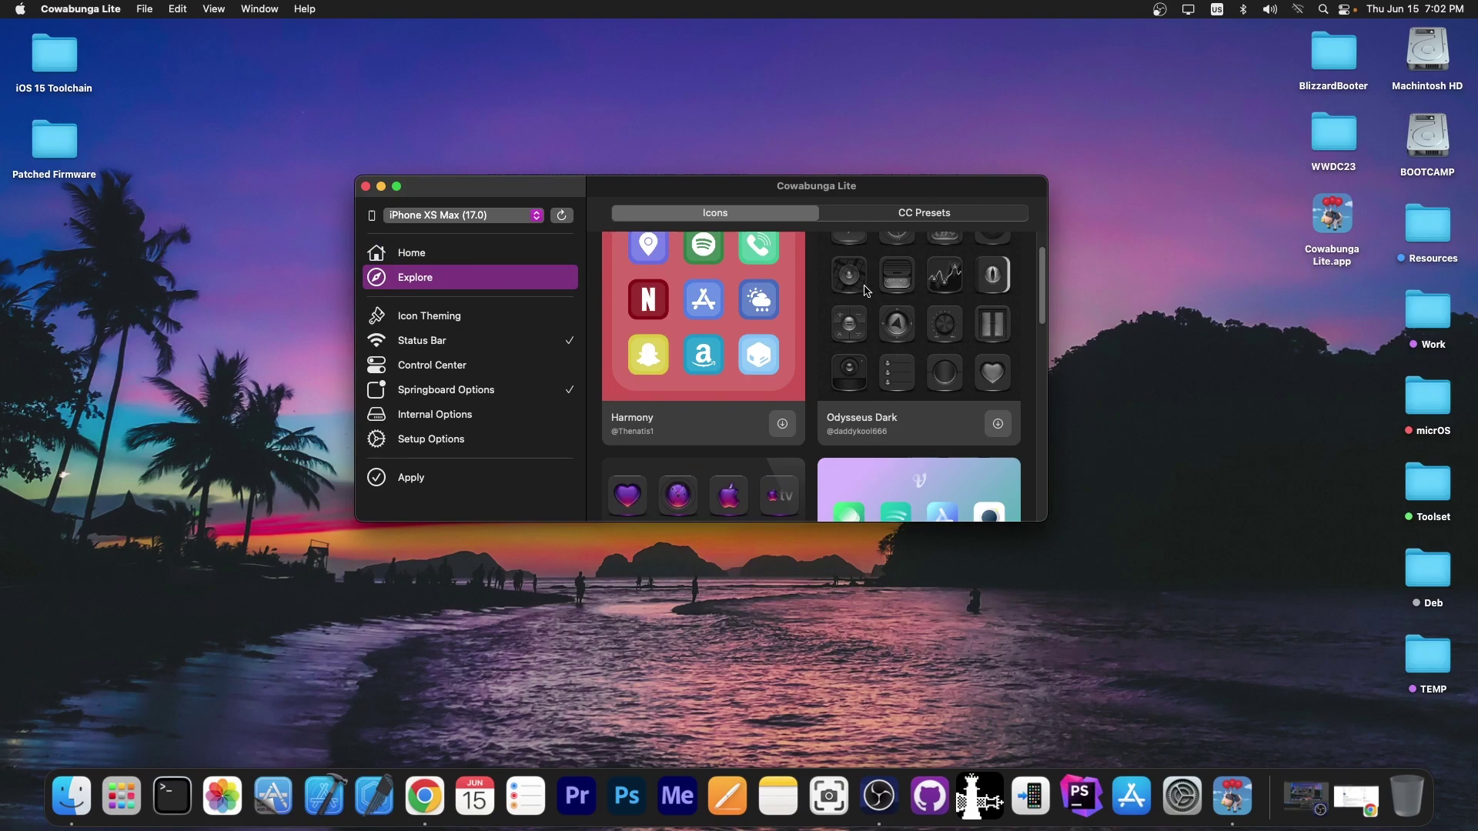
pyautogui.scroll(-2, 870, 294)
pyautogui.scroll(-3, 876, 302)
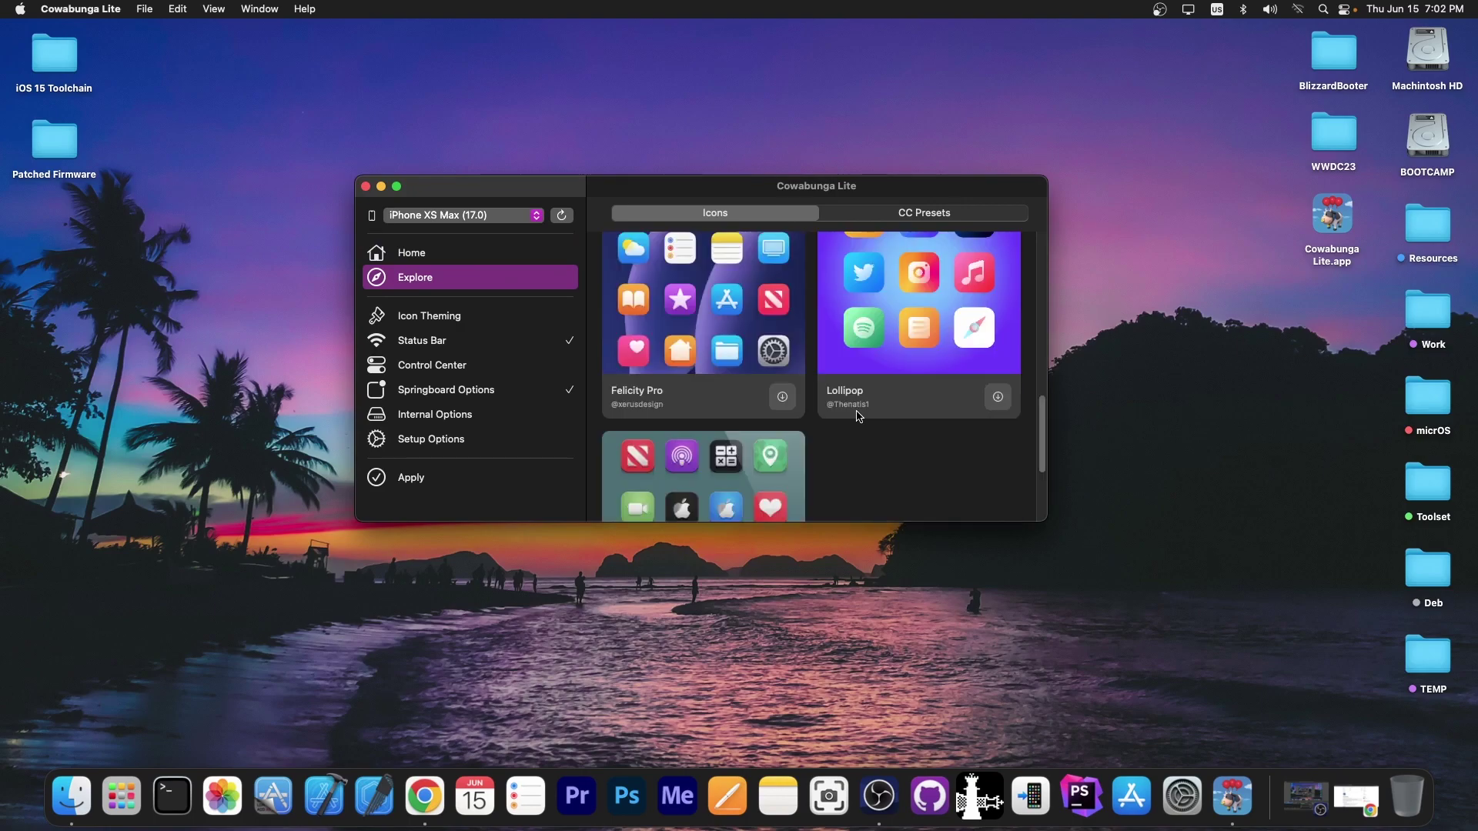
# Browse the Control Center presets gallery, then go to Icon Theming.
pyautogui.click(924, 218)
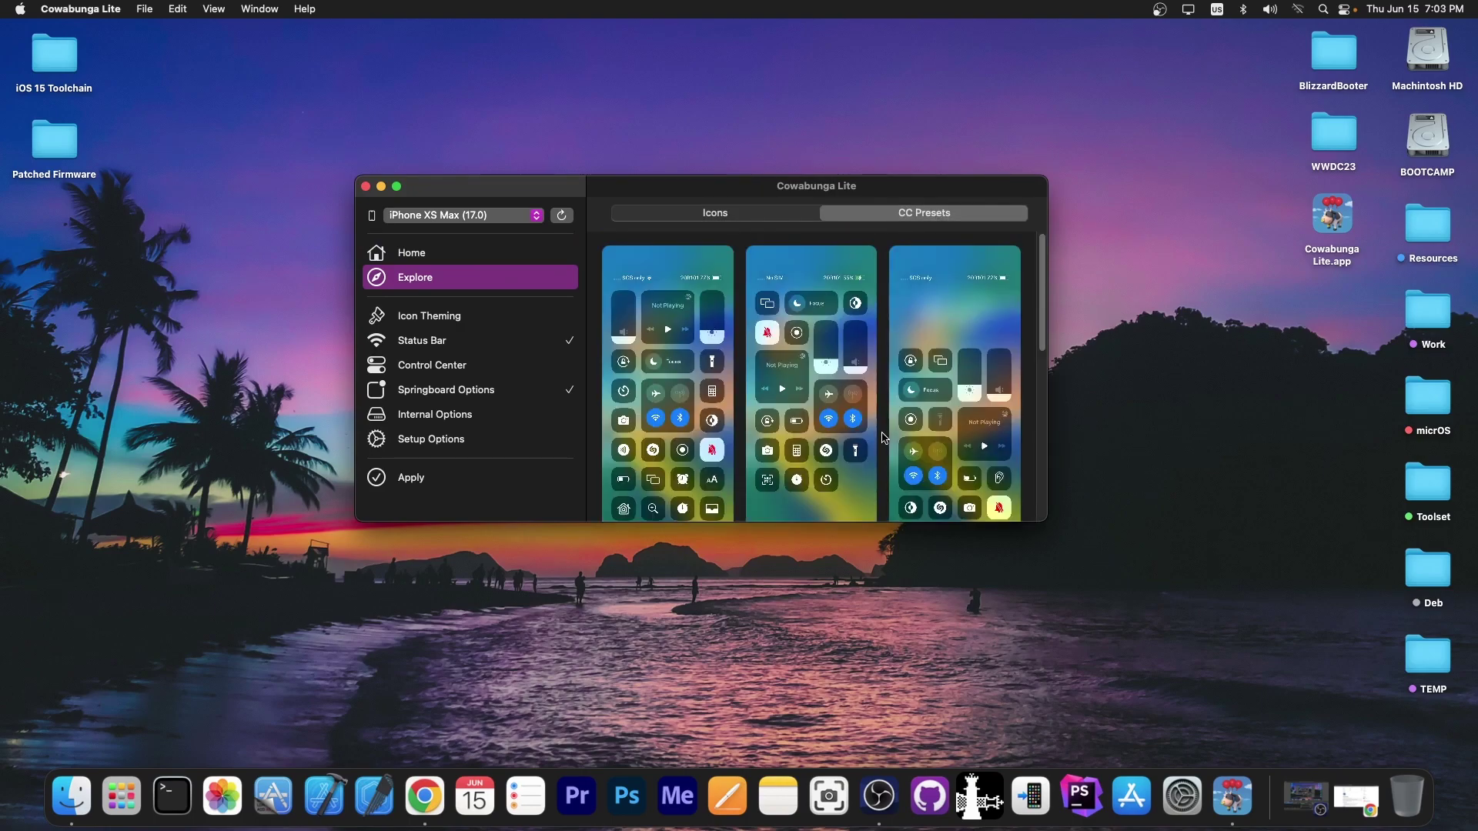
pyautogui.scroll(-5, 758, 384)
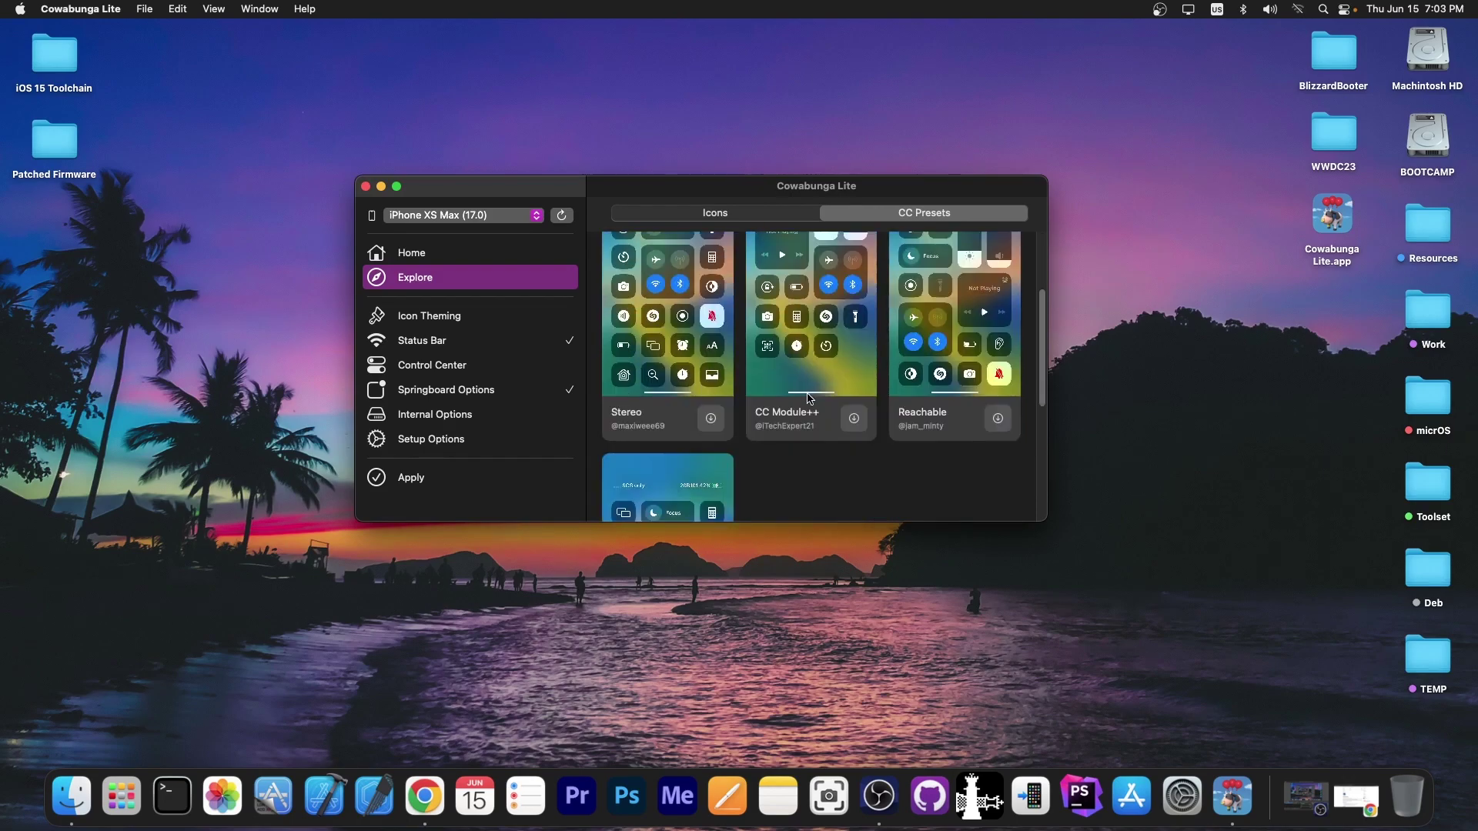
pyautogui.click(465, 317)
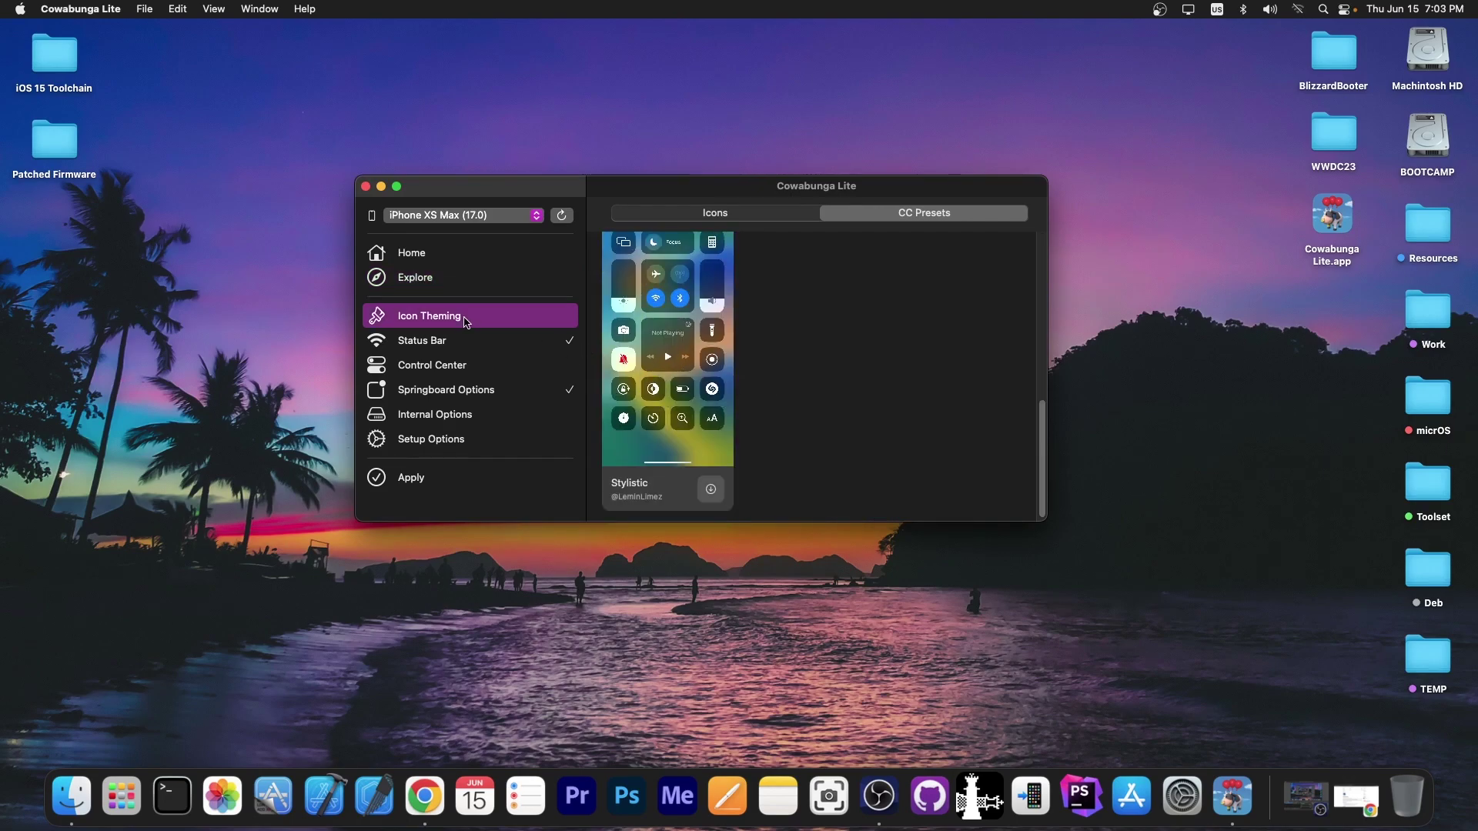
pyautogui.click(459, 344)
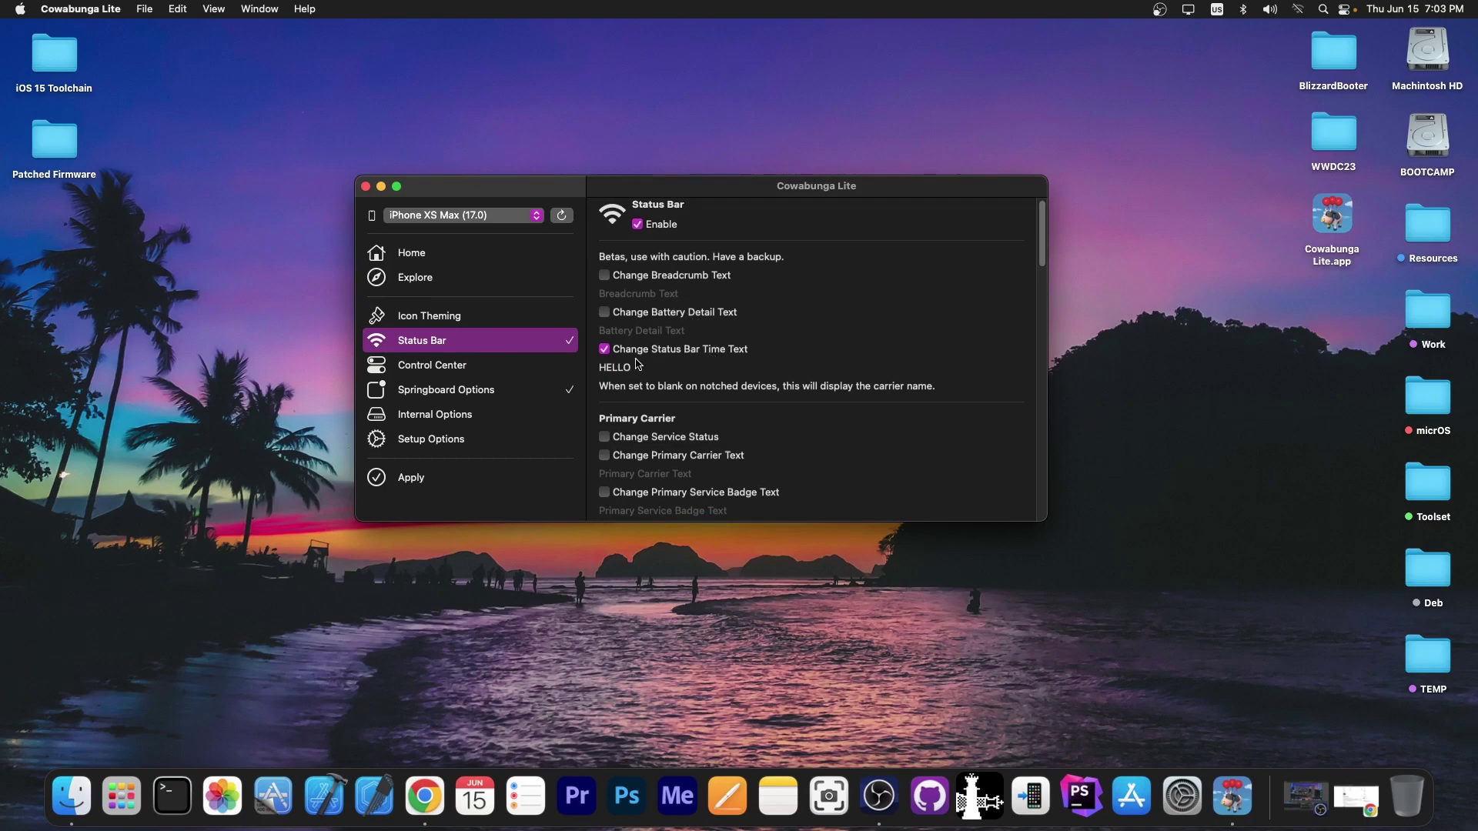
pyautogui.scroll(-3, 638, 364)
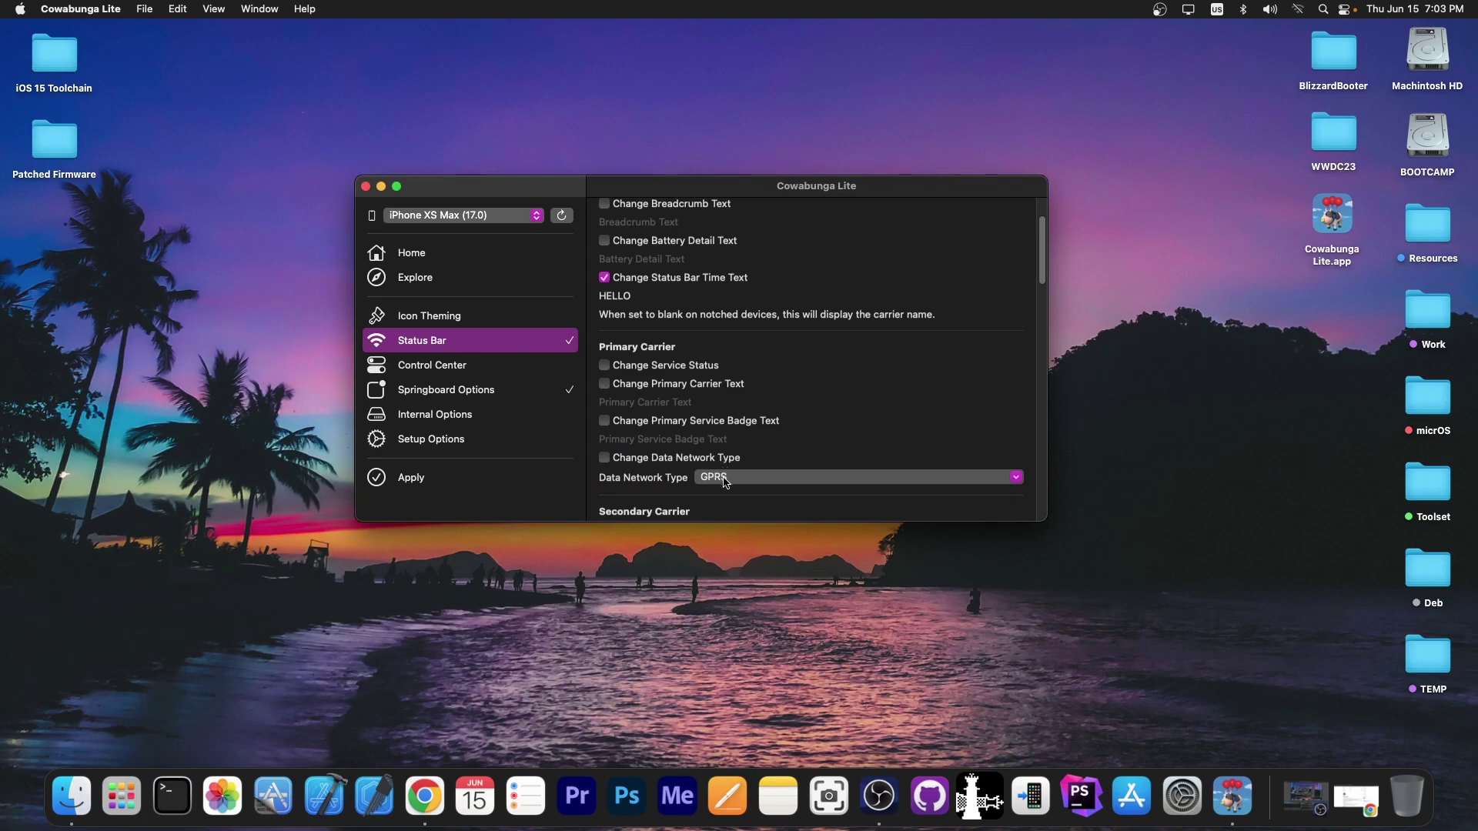
pyautogui.click(725, 477)
pyautogui.click(864, 472)
pyautogui.scroll(-5, 862, 402)
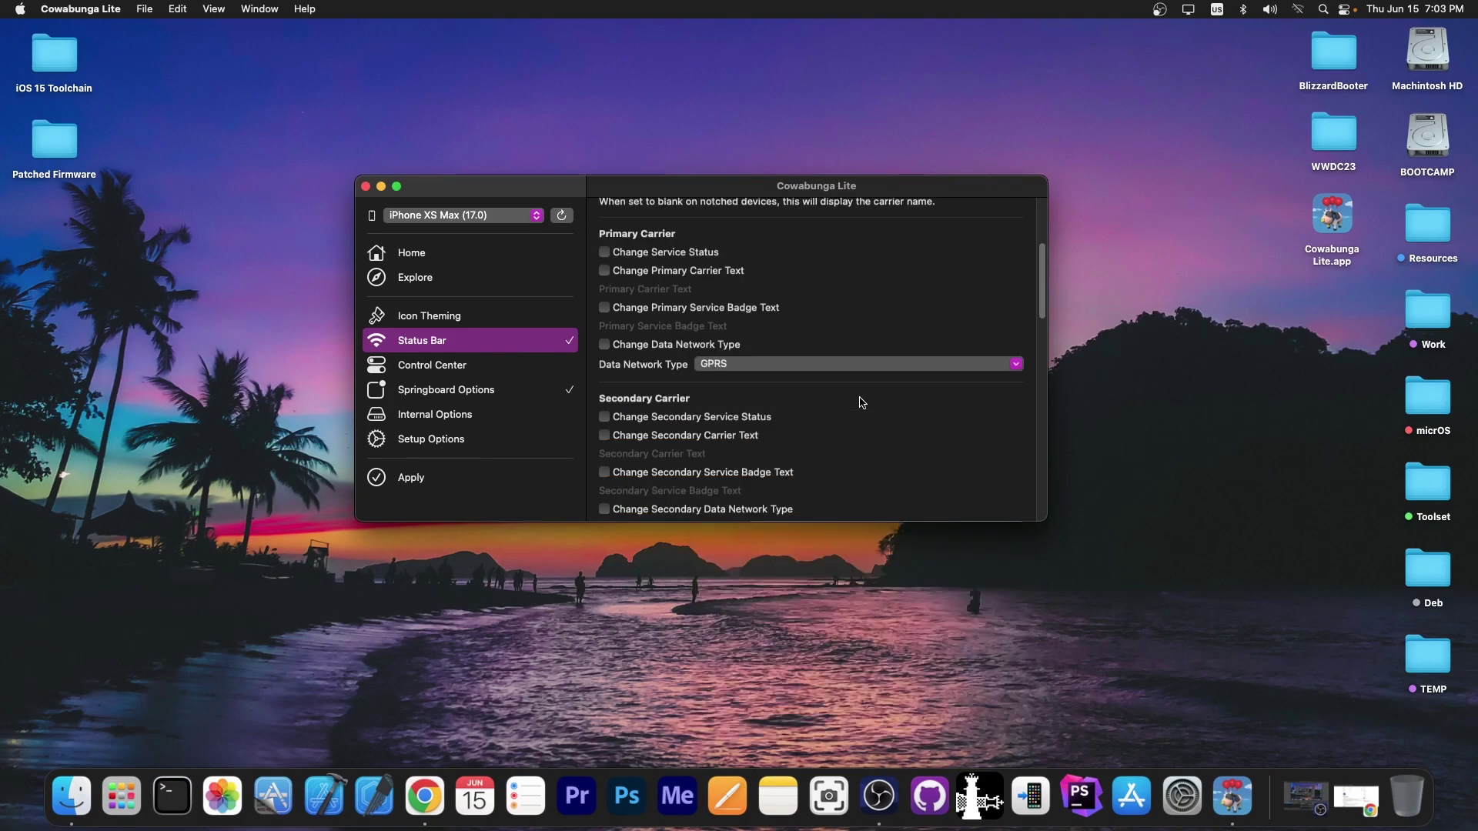
pyautogui.scroll(-10, 861, 402)
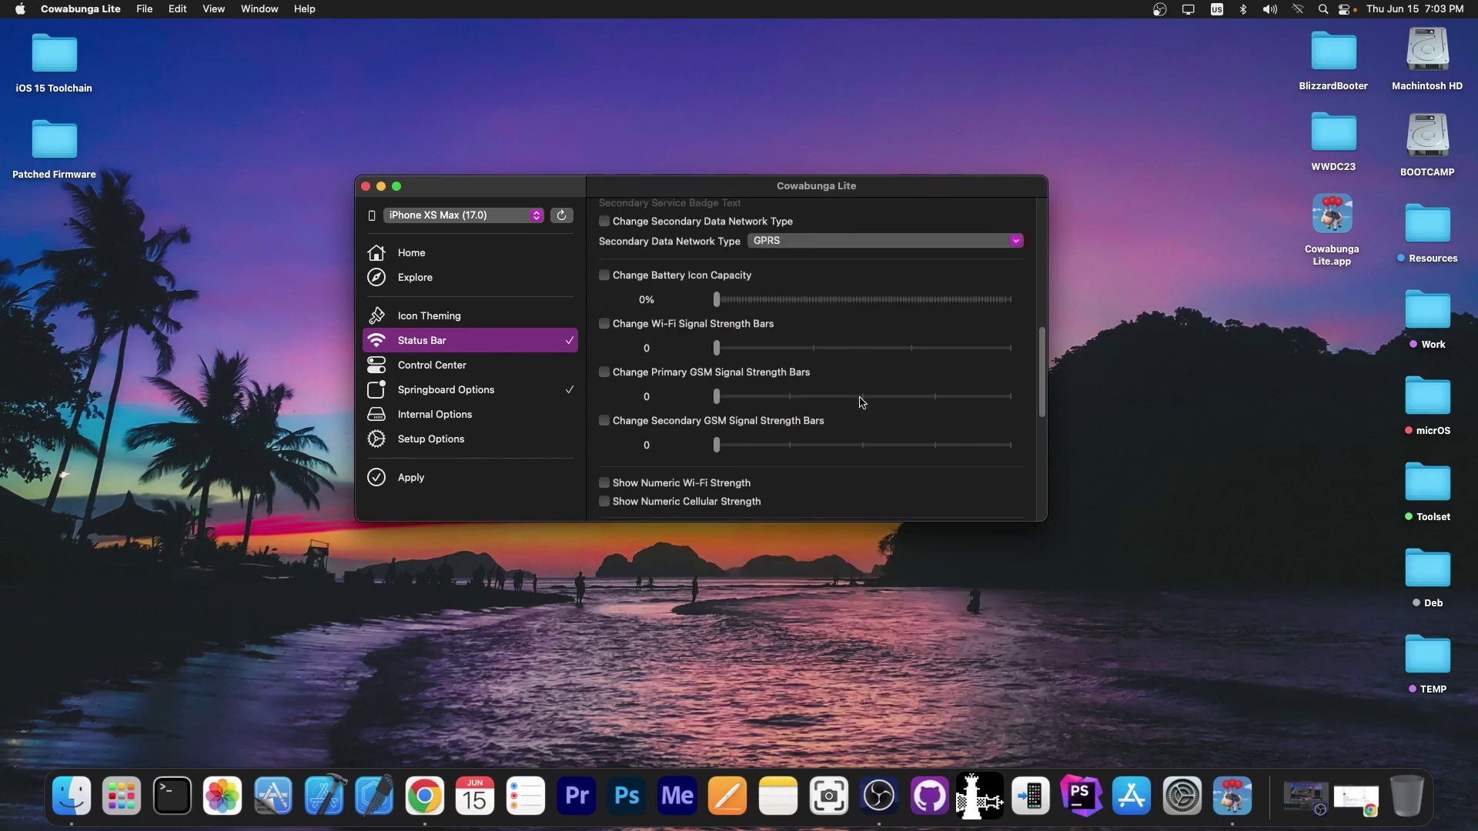
pyautogui.scroll(-8, 861, 403)
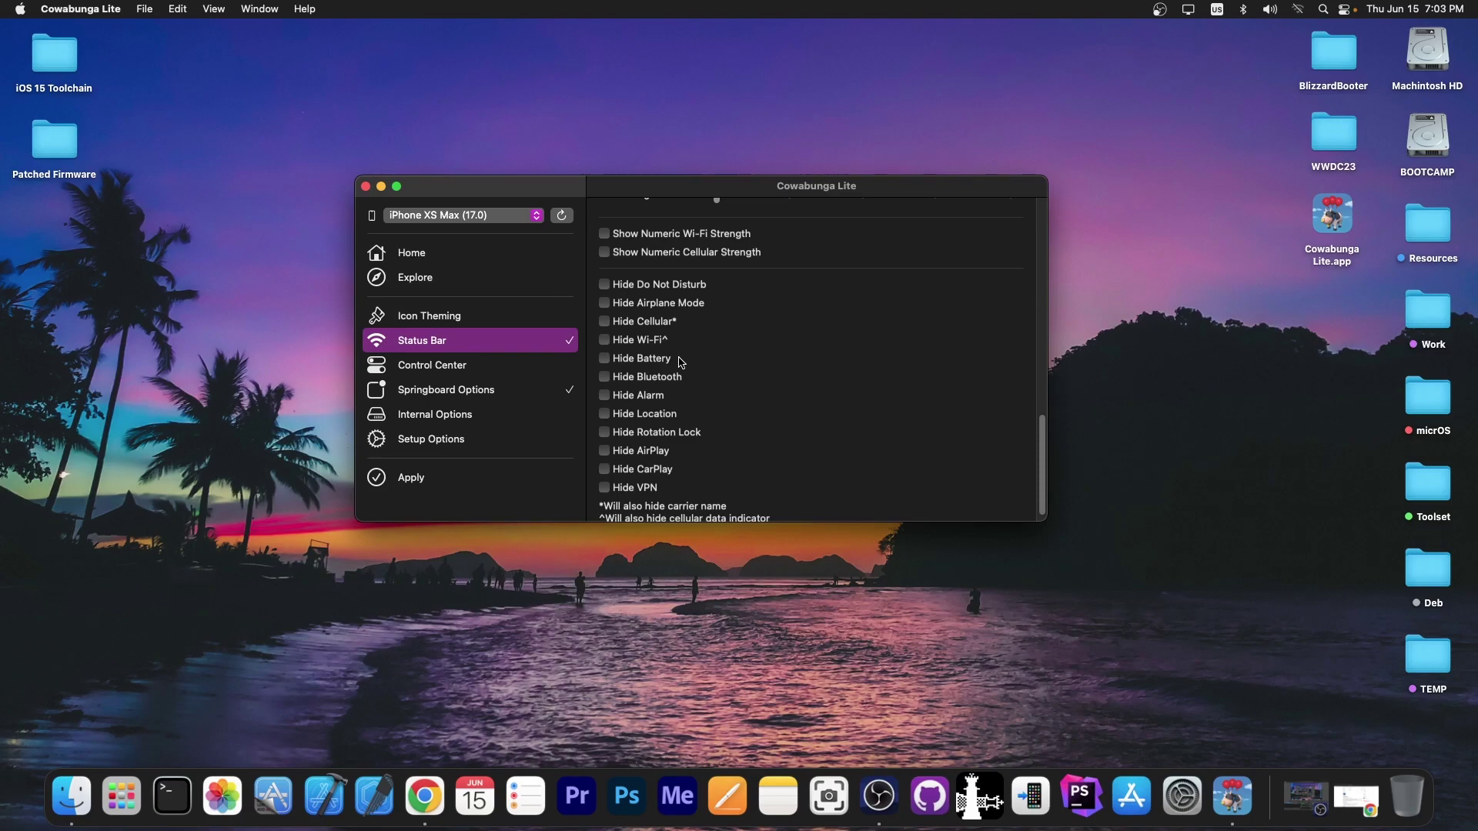
# Tour the Control Center, Springboard Options (lock screen footnote) and Internal Options pages.
pyautogui.click(443, 360)
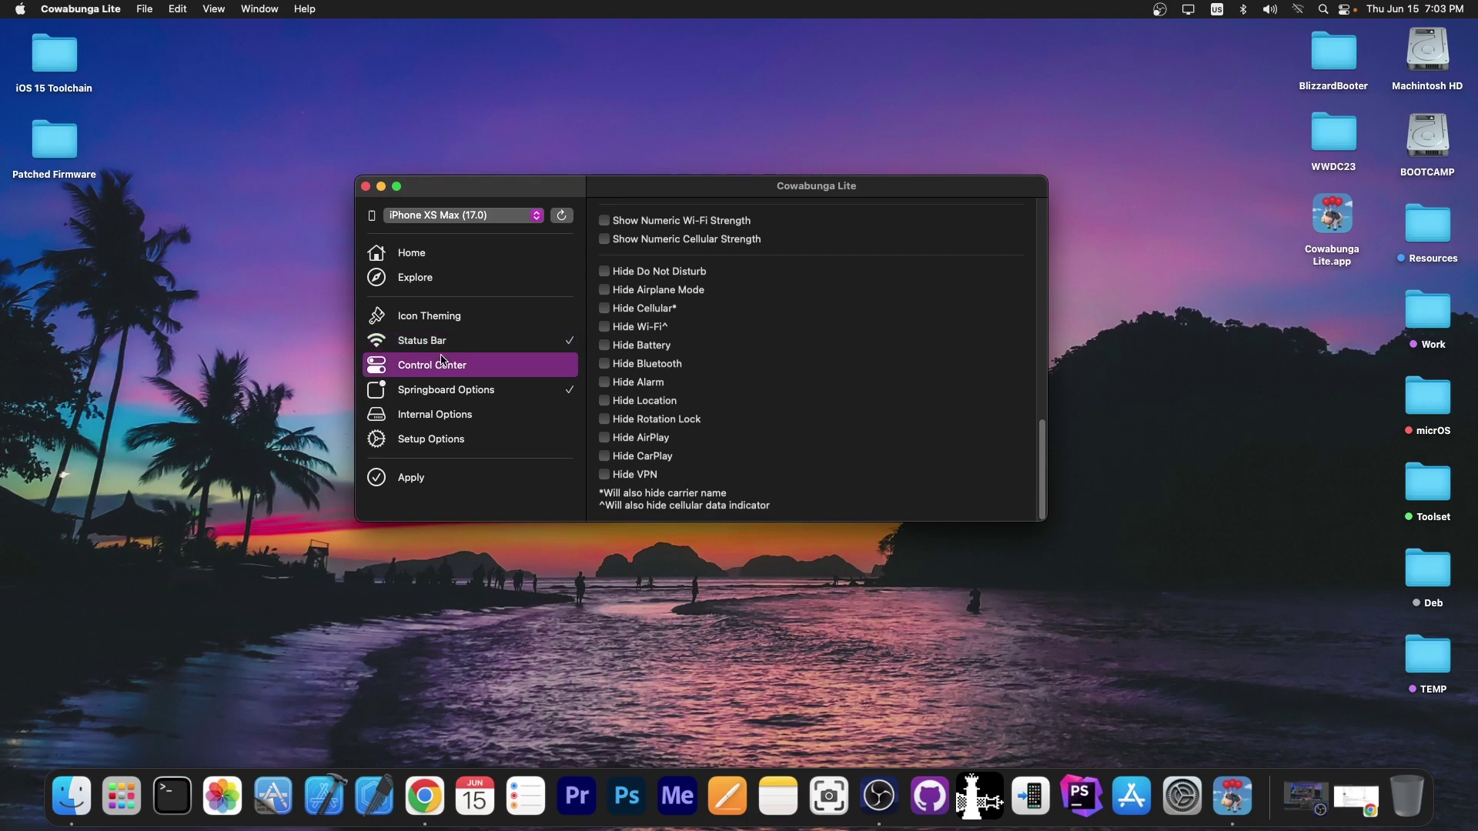
pyautogui.scroll(-3, 838, 333)
pyautogui.click(477, 393)
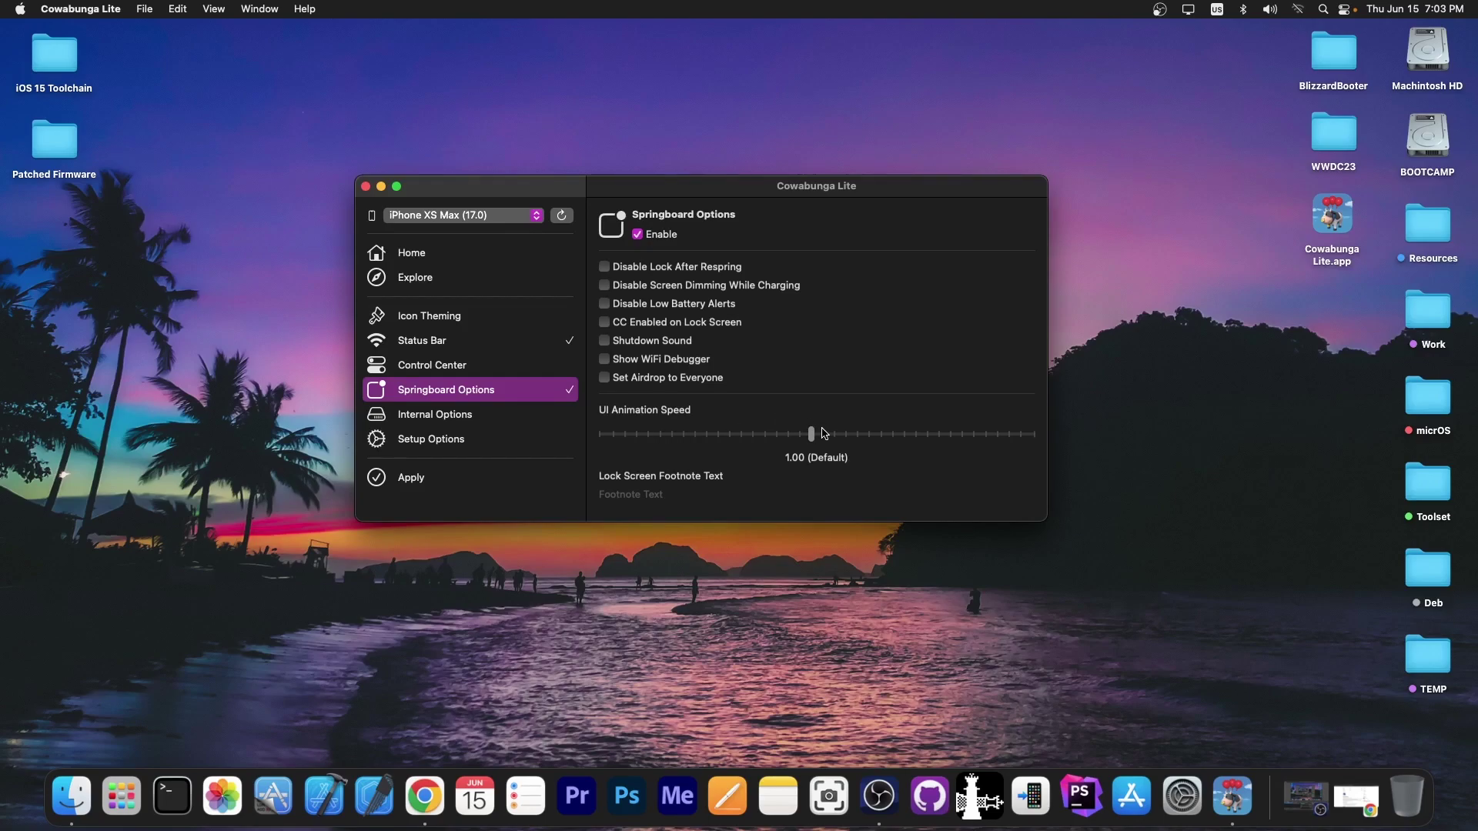
pyautogui.click(625, 496)
pyautogui.click(461, 414)
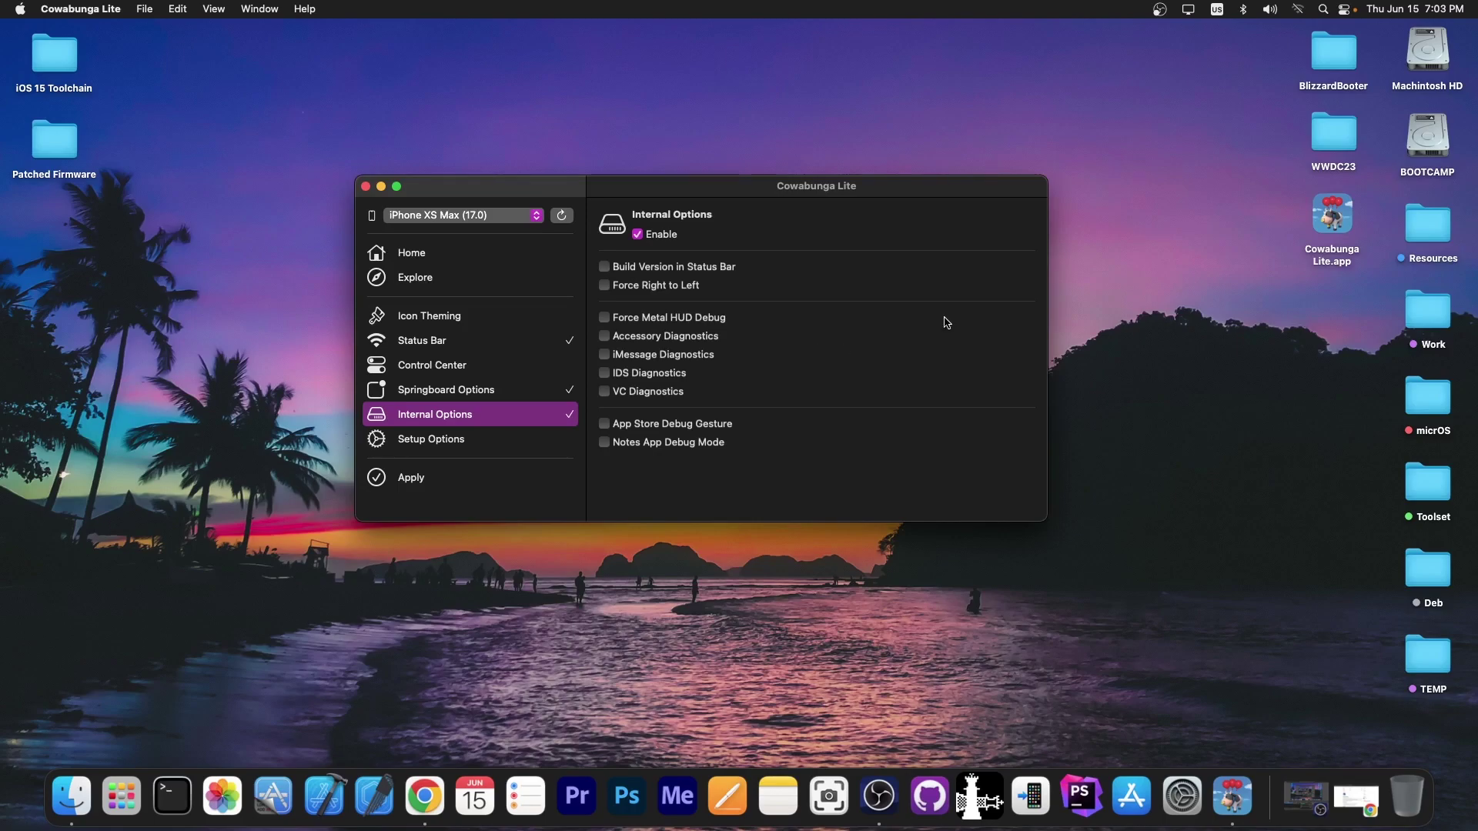
# Enable the Setup Options tweaks, then look over the Apply, Explore and Home pages.
pyautogui.click(456, 443)
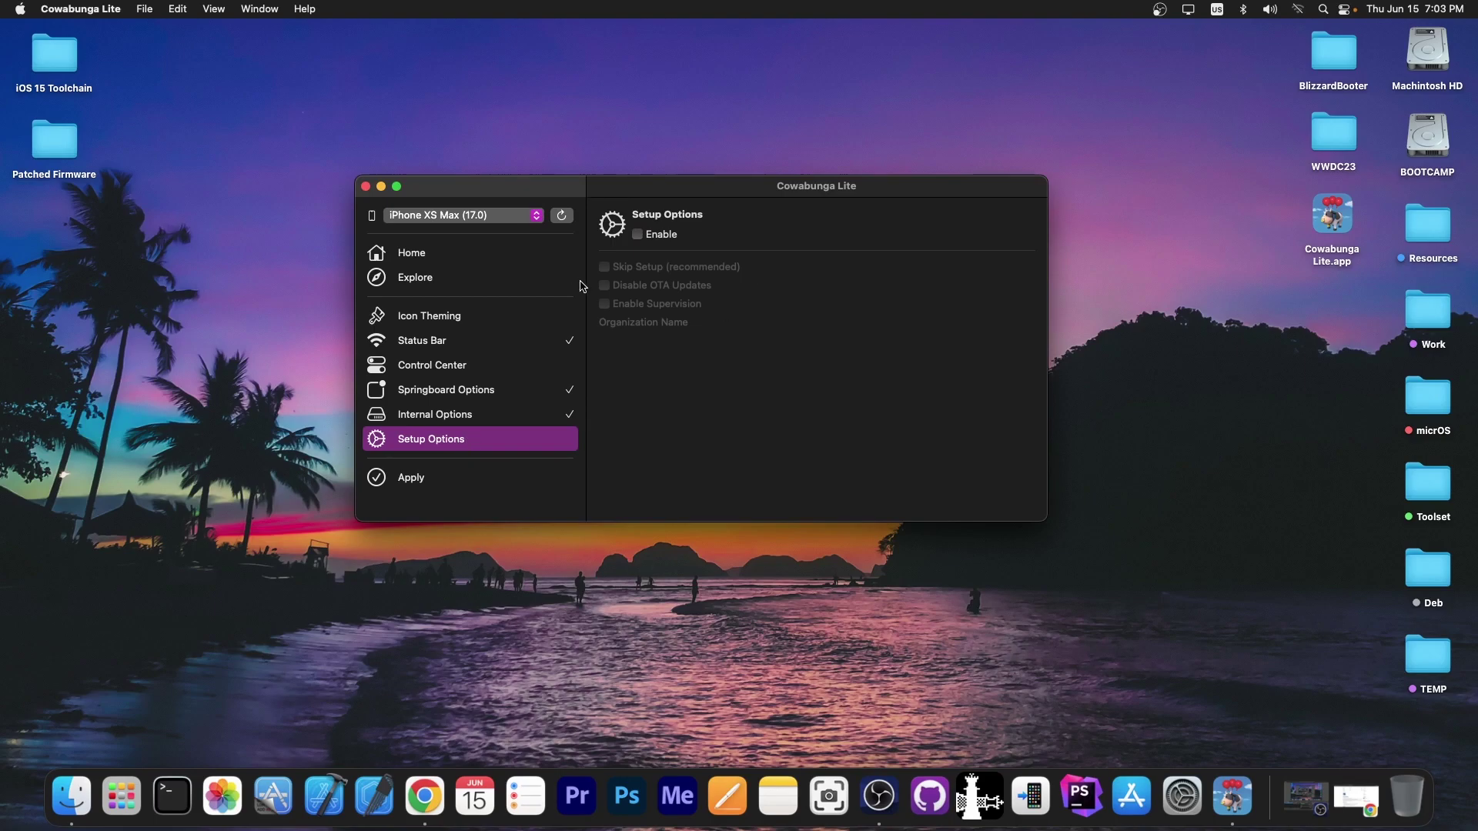
pyautogui.click(668, 234)
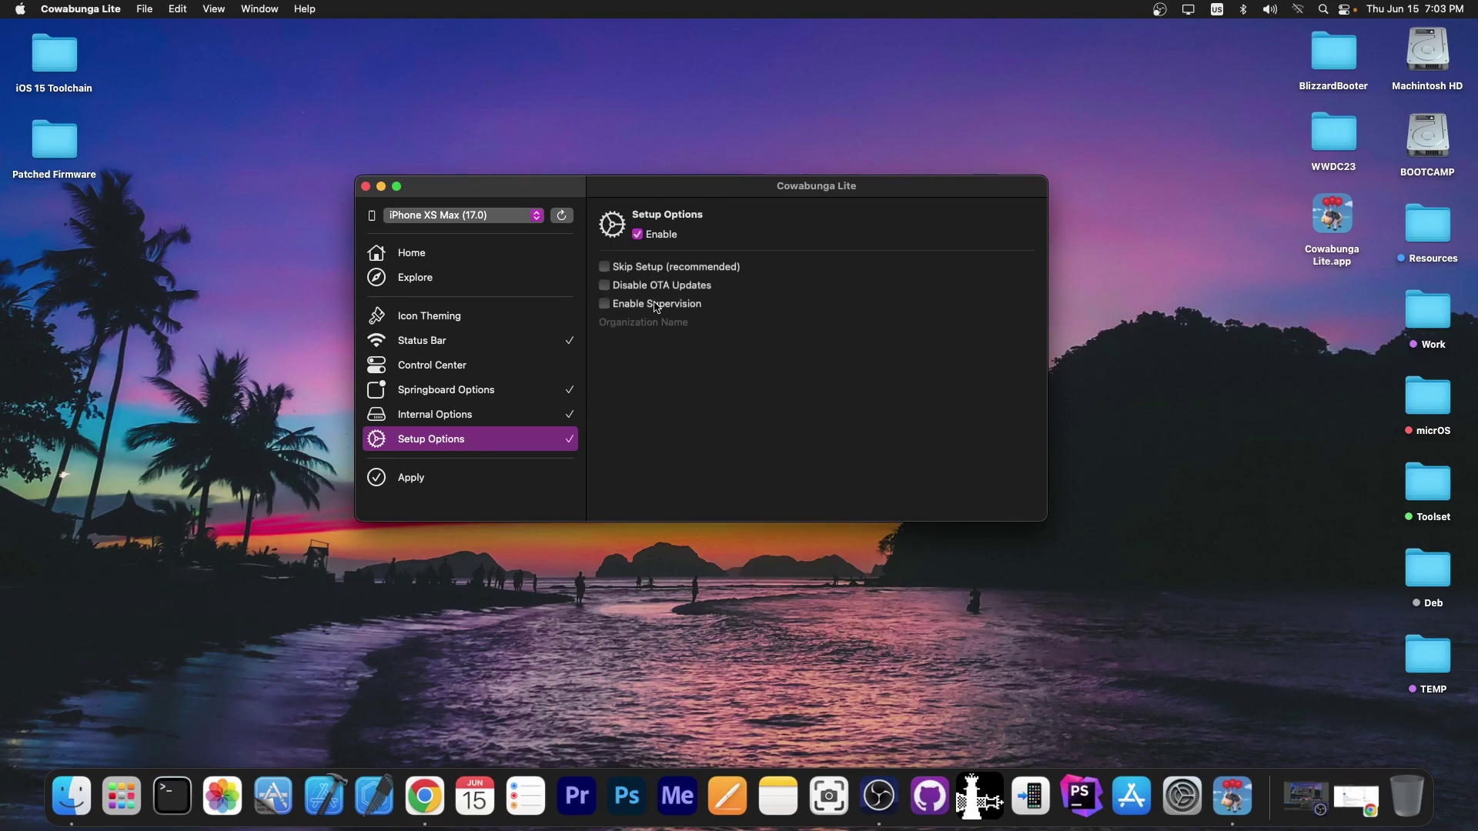
pyautogui.click(435, 475)
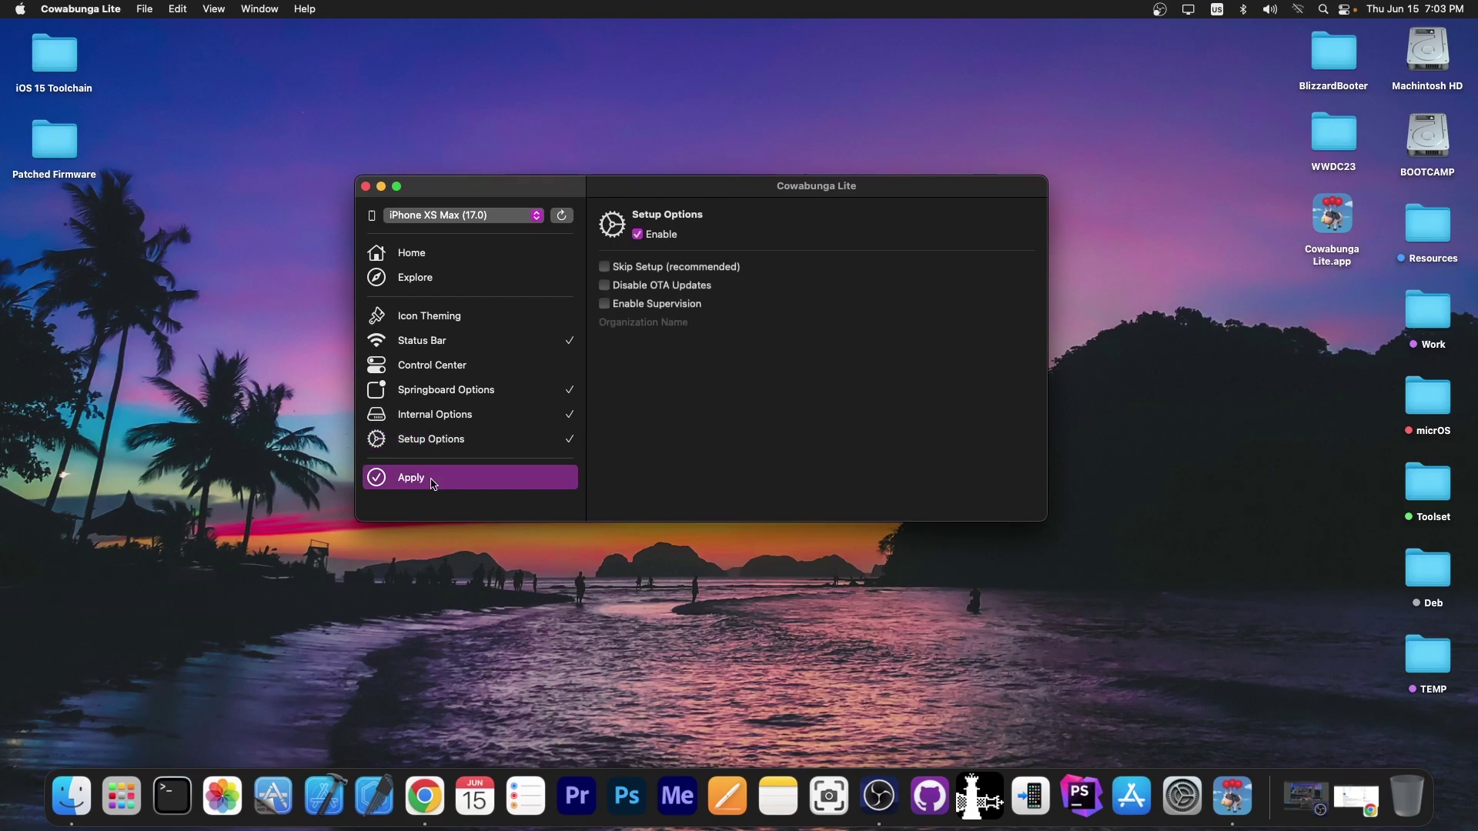
pyautogui.click(414, 281)
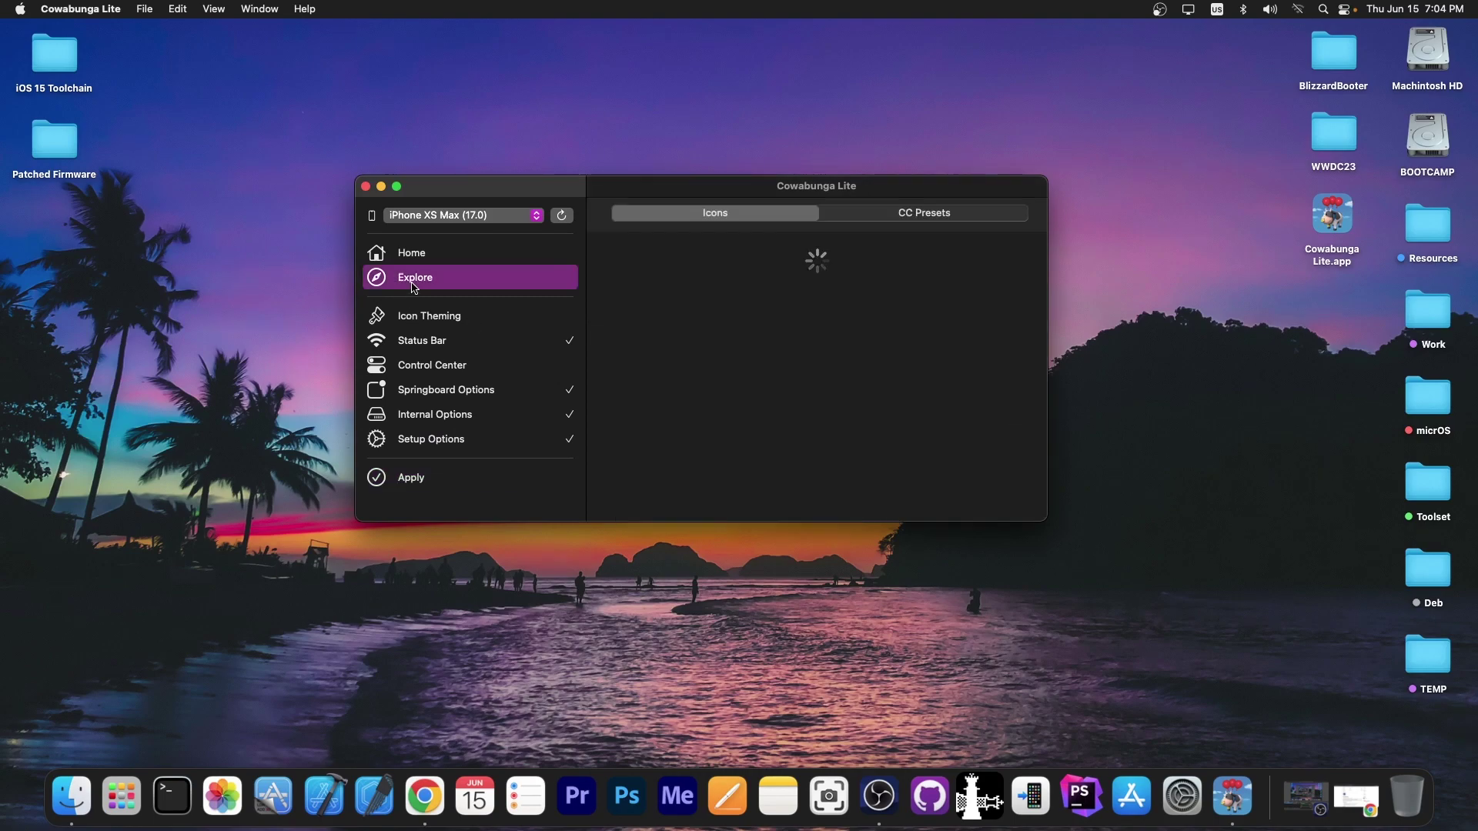
pyautogui.click(438, 256)
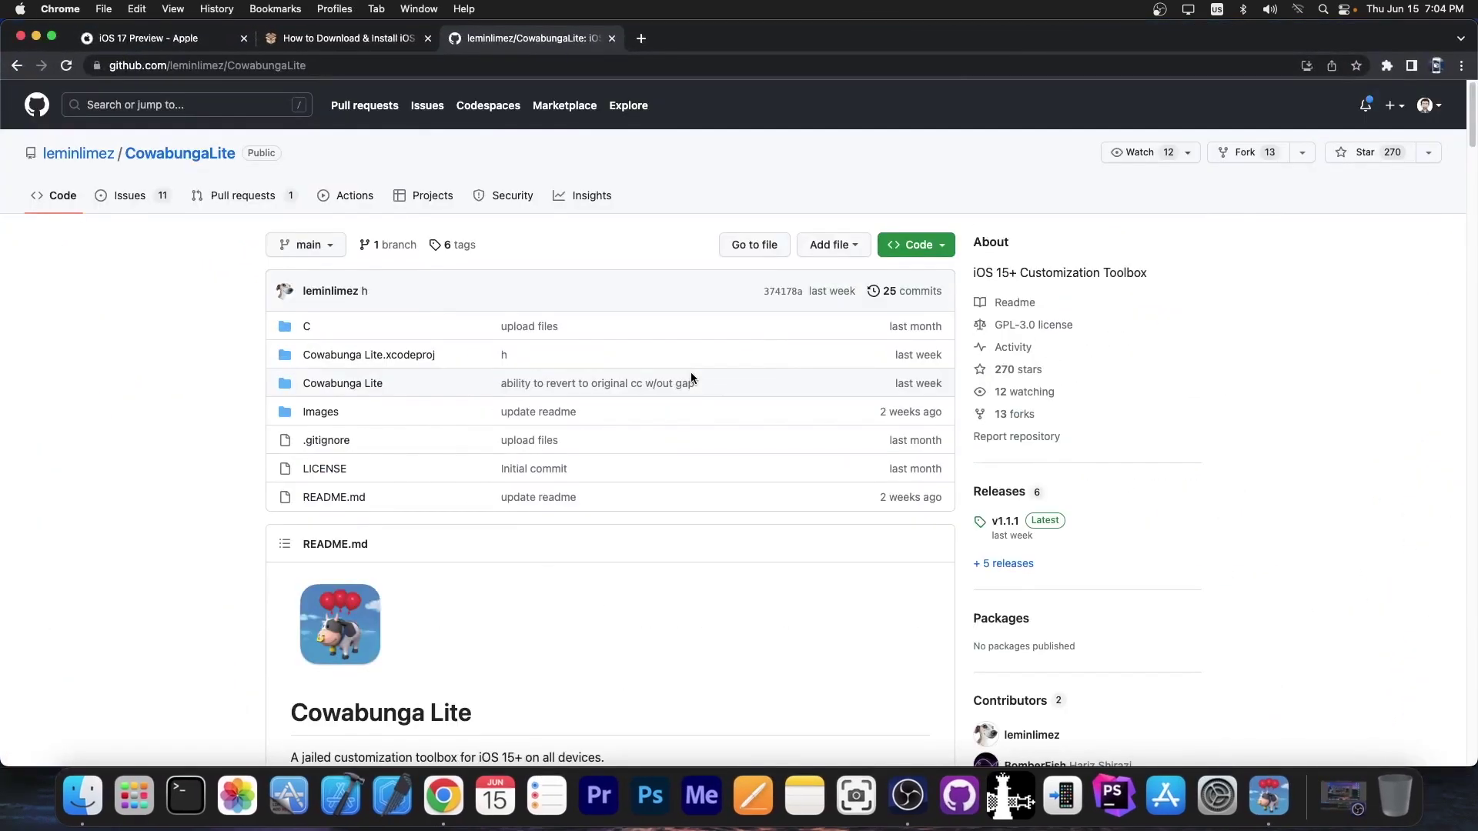
# Scroll through the CowabungaLite GitHub README.
pyautogui.scroll(-6, 691, 375)
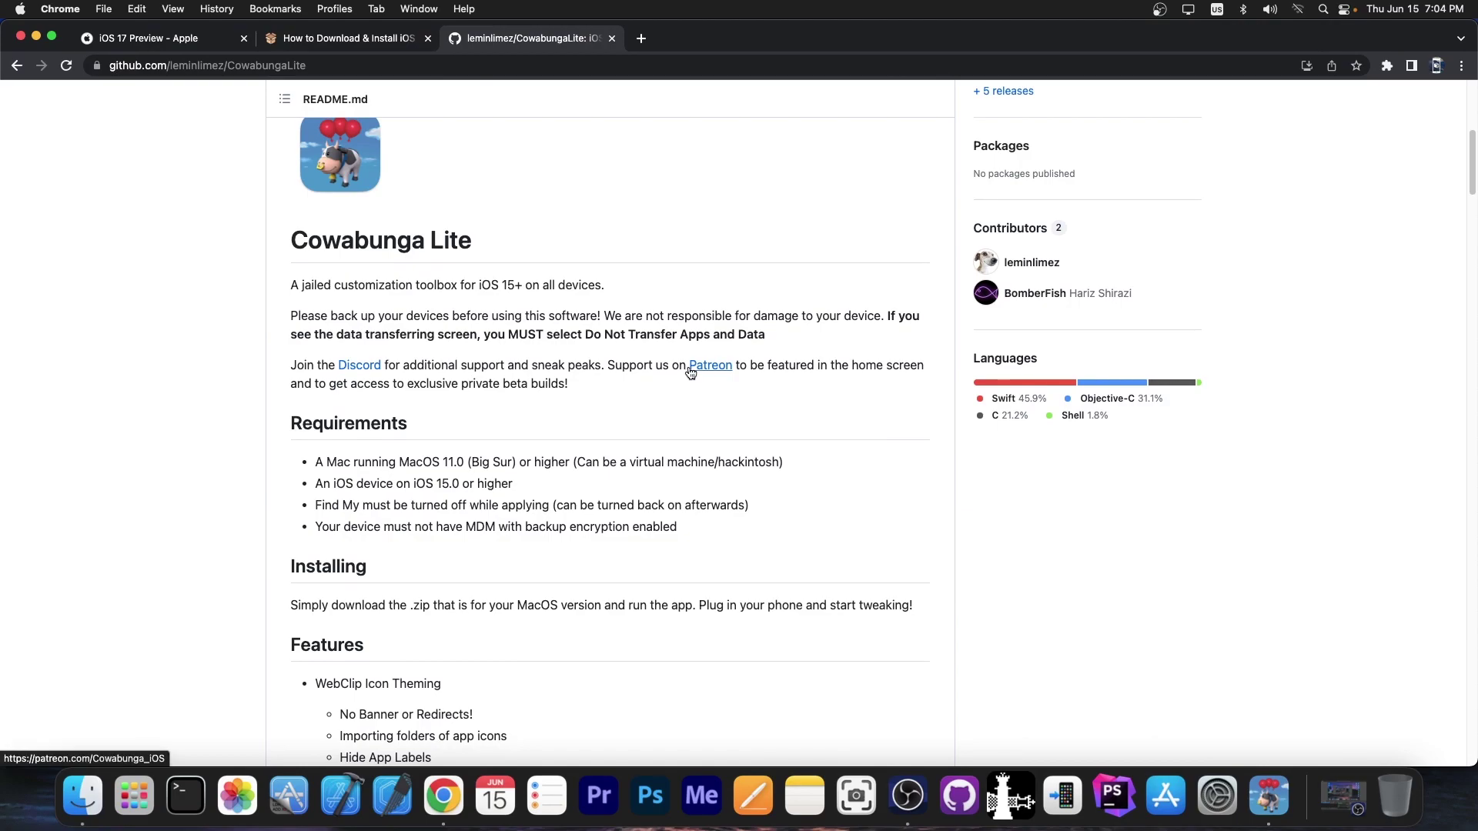
pyautogui.scroll(-7, 685, 366)
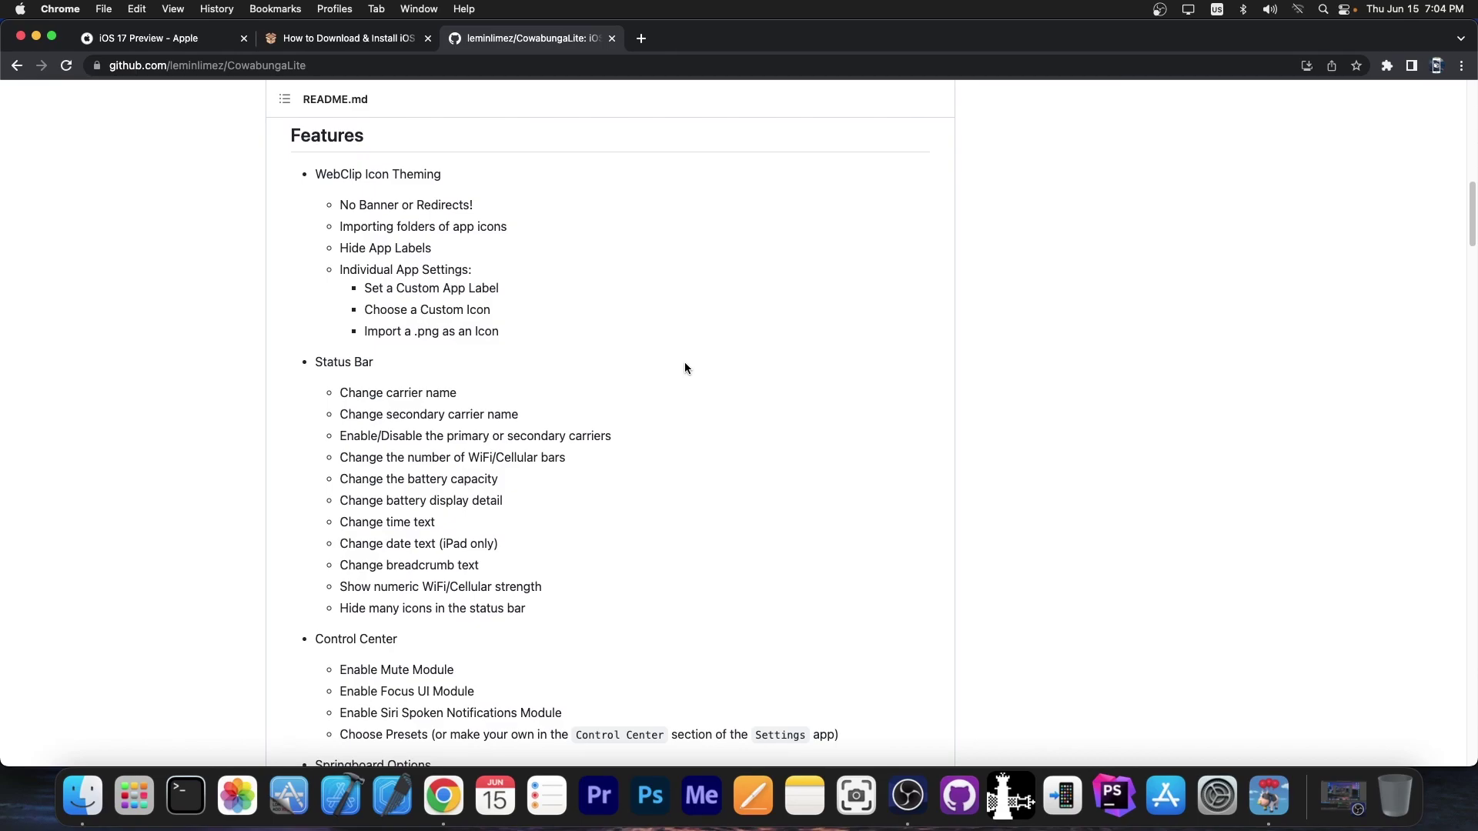
pyautogui.scroll(7, 674, 351)
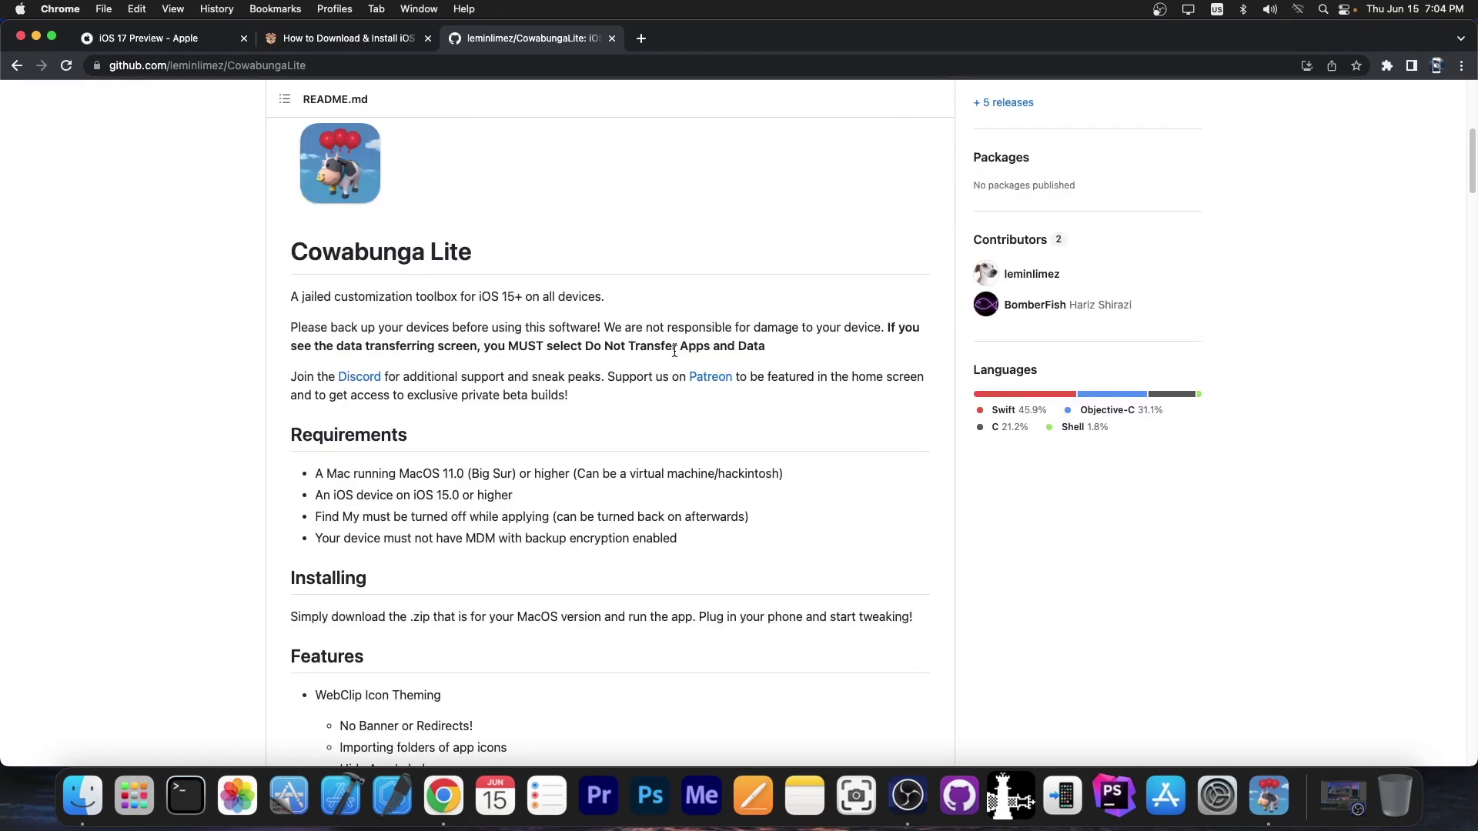
pyautogui.scroll(3, 1066, 260)
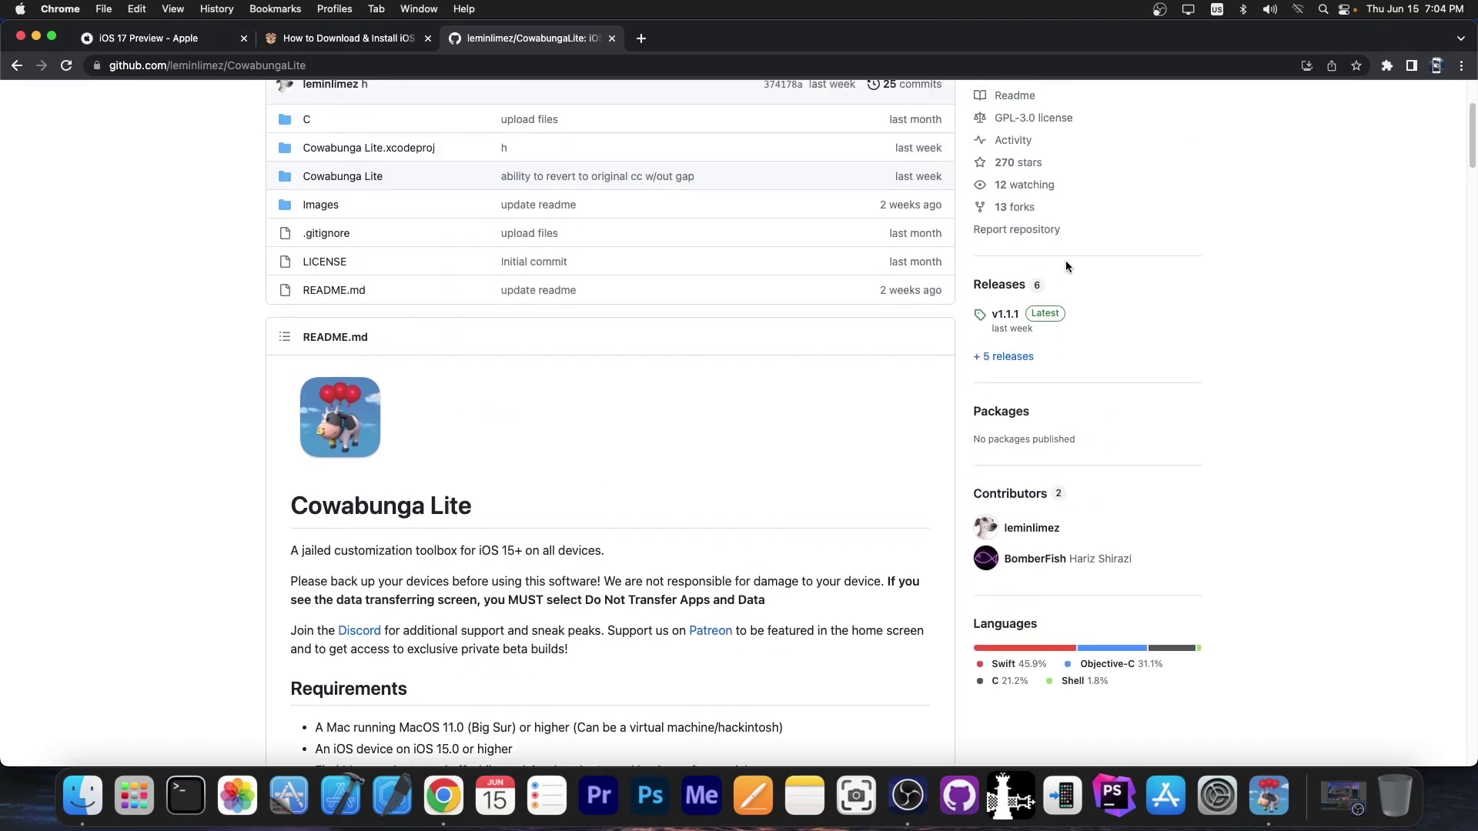
# View the v1.1.1 release downloads, then return to the CowabungaLite repository page.
pyautogui.click(1000, 285)
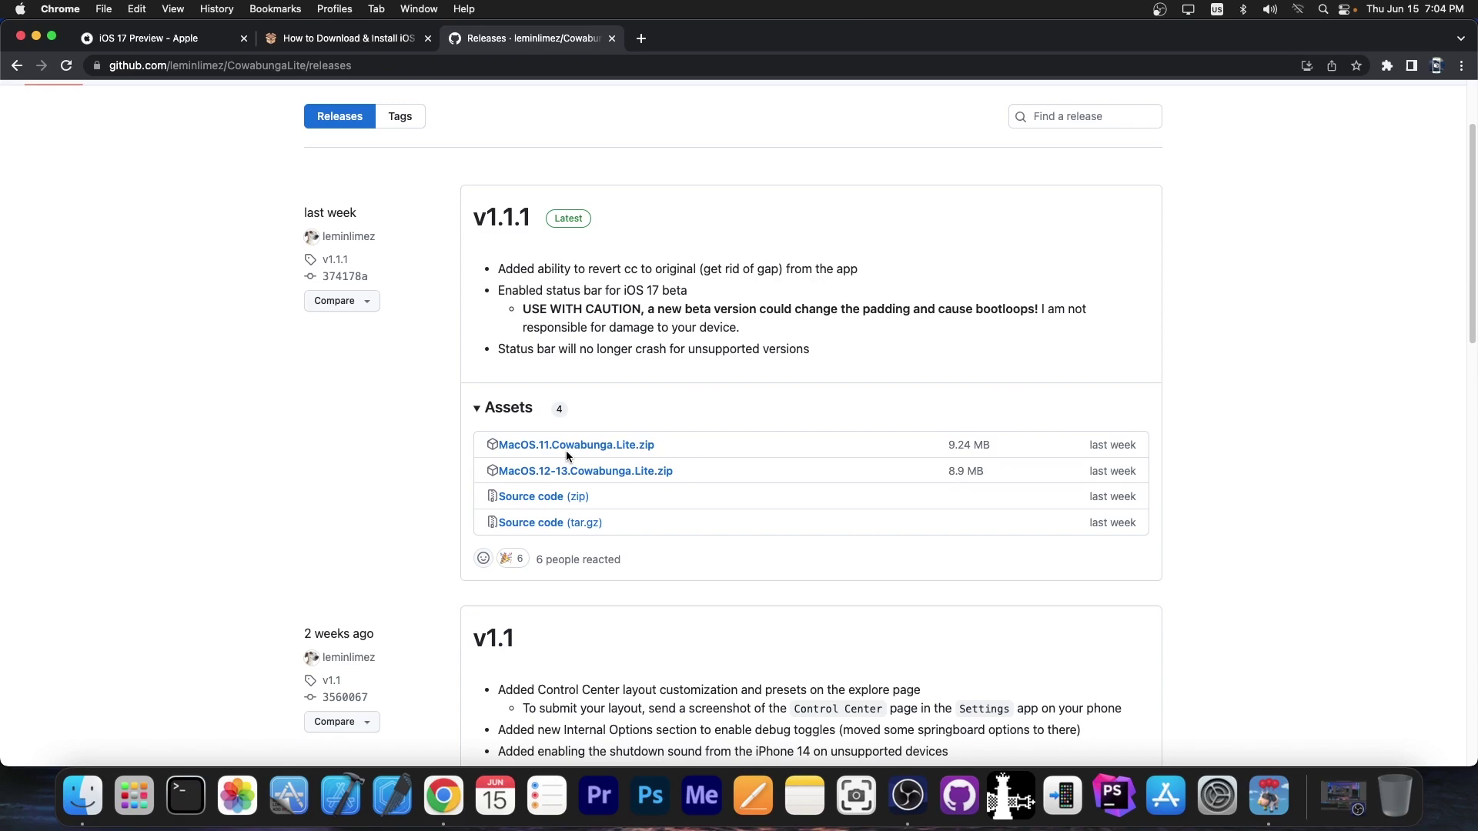
pyautogui.scroll(3, 462, 385)
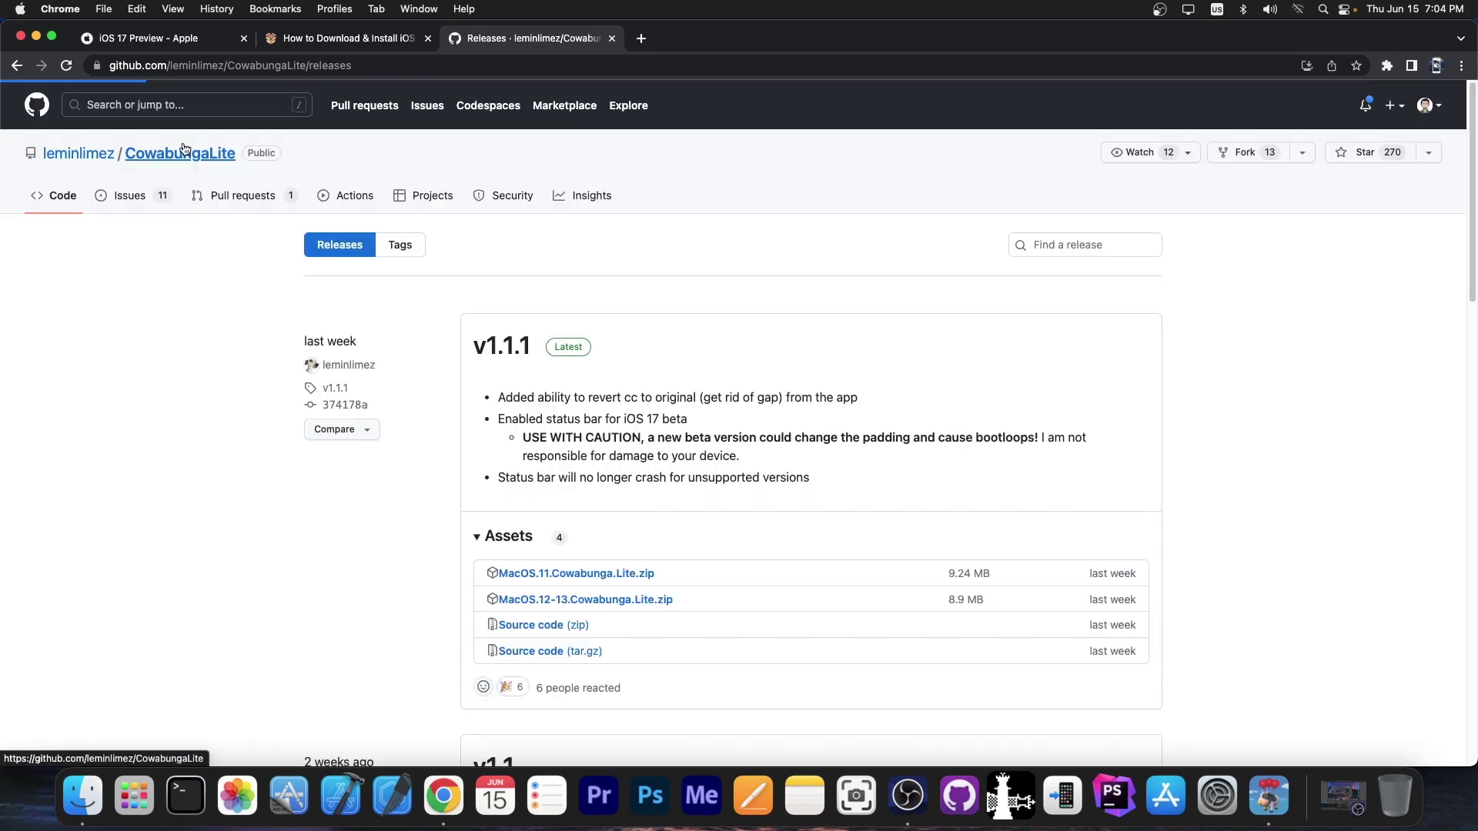
pyautogui.click(179, 153)
pyautogui.scroll(-10, 444, 395)
pyautogui.press('super+alt+Left')
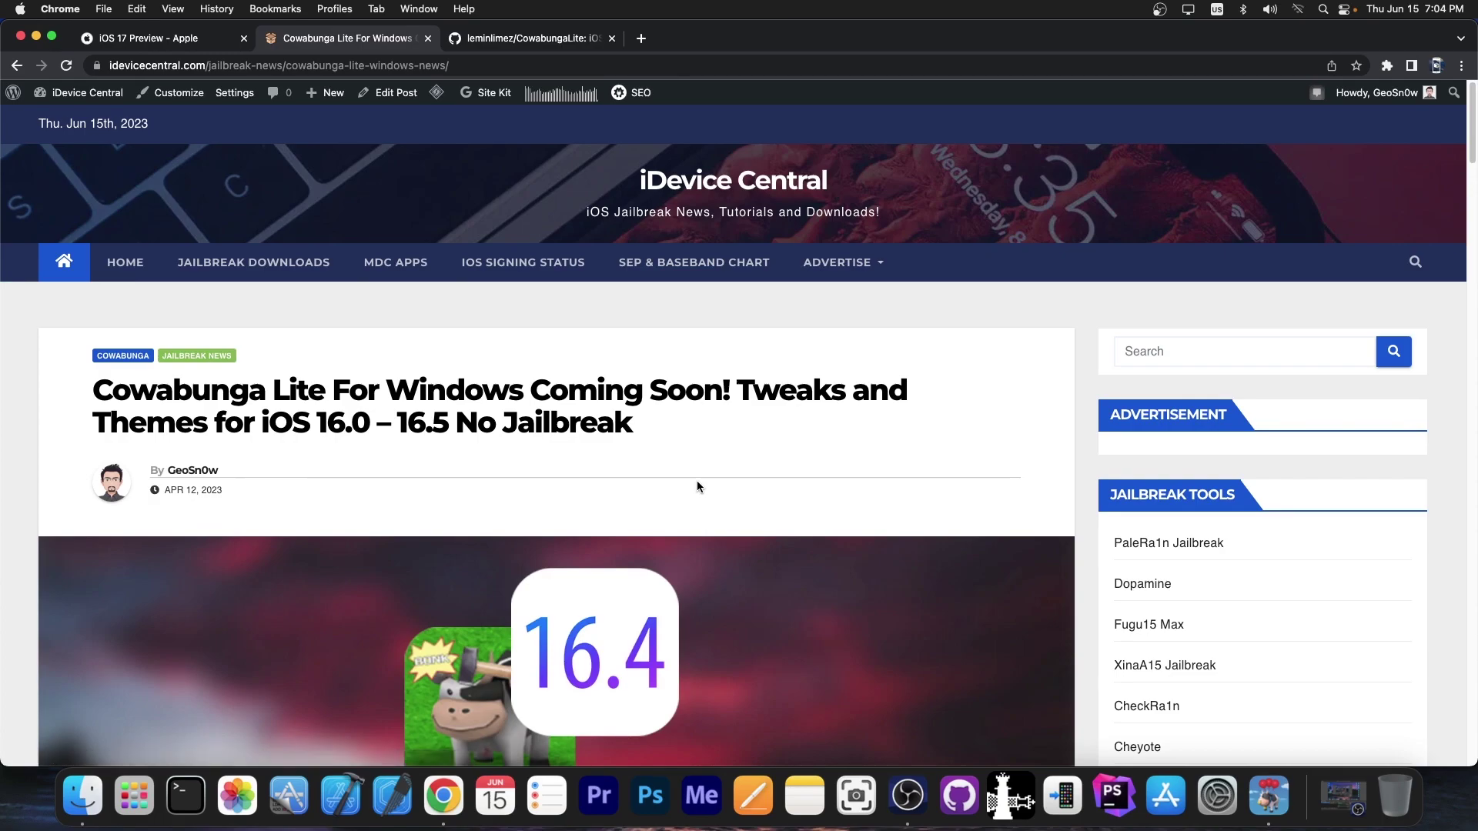
# Skim the iDevice Central article, revisit the iOS 17 Preview tab, and minimize Chrome to the Dock.
pyautogui.scroll(-10, 699, 482)
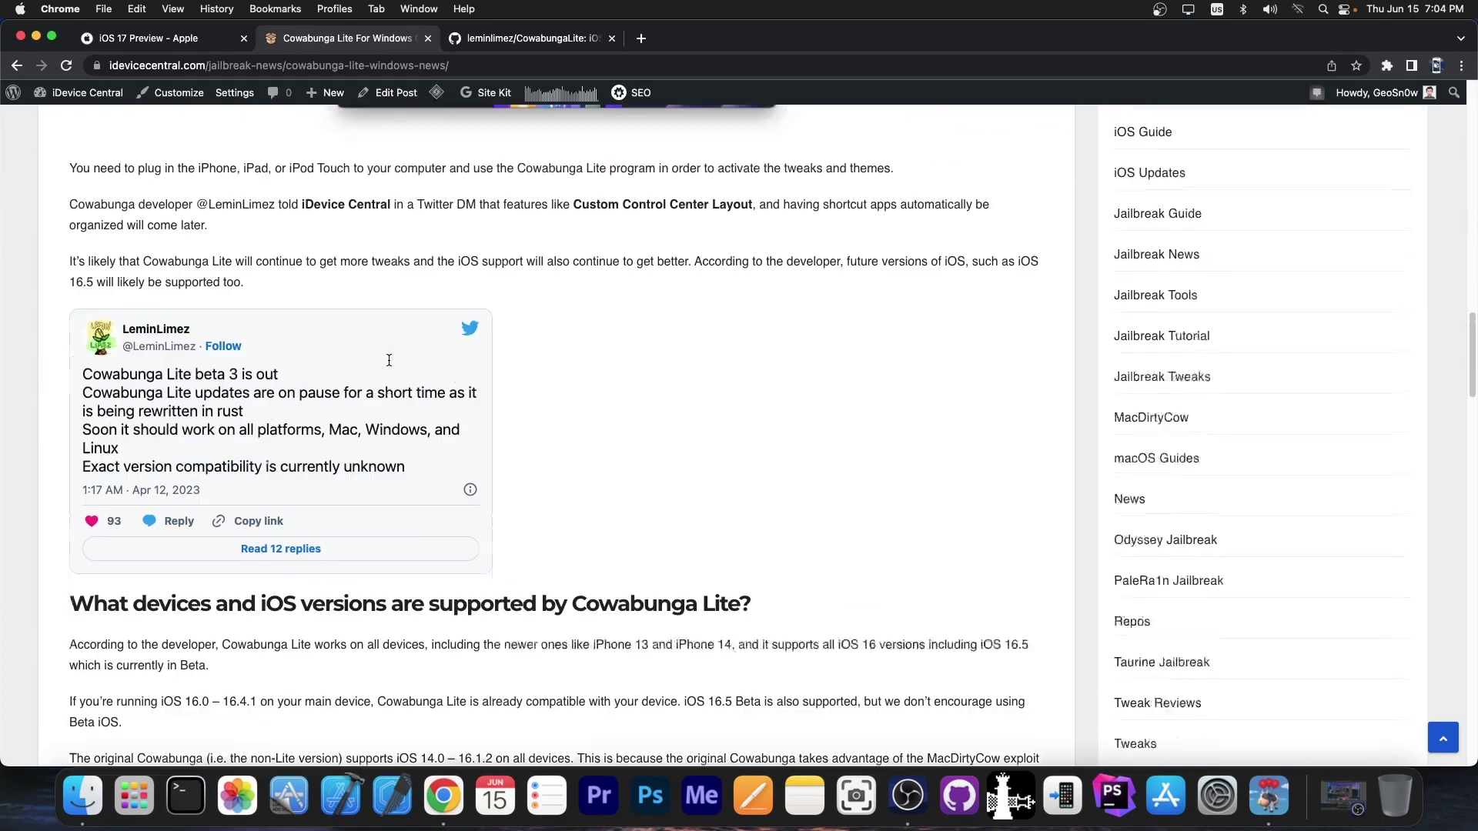
pyautogui.scroll(10, 572, 204)
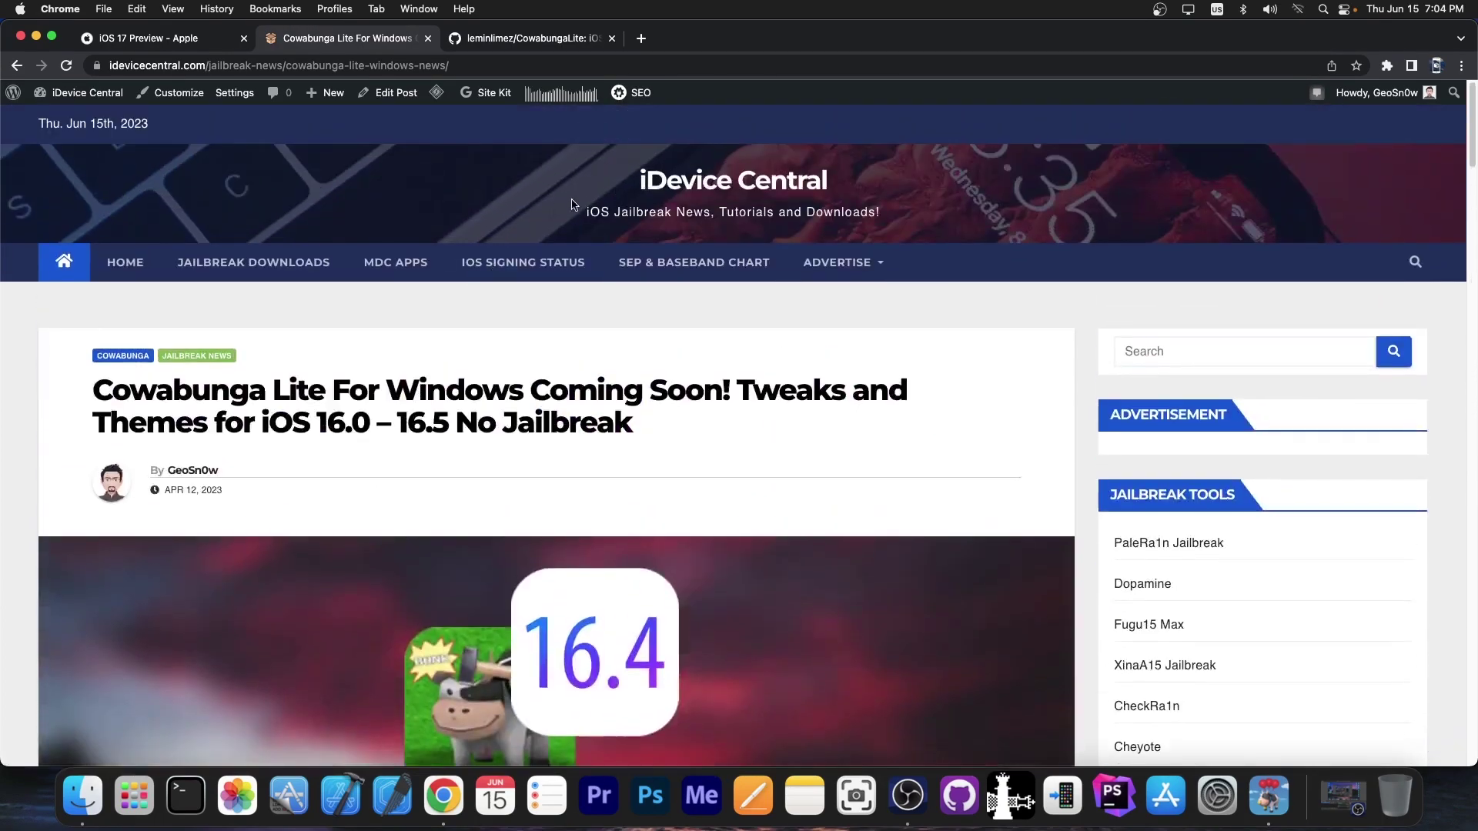
pyautogui.click(112, 42)
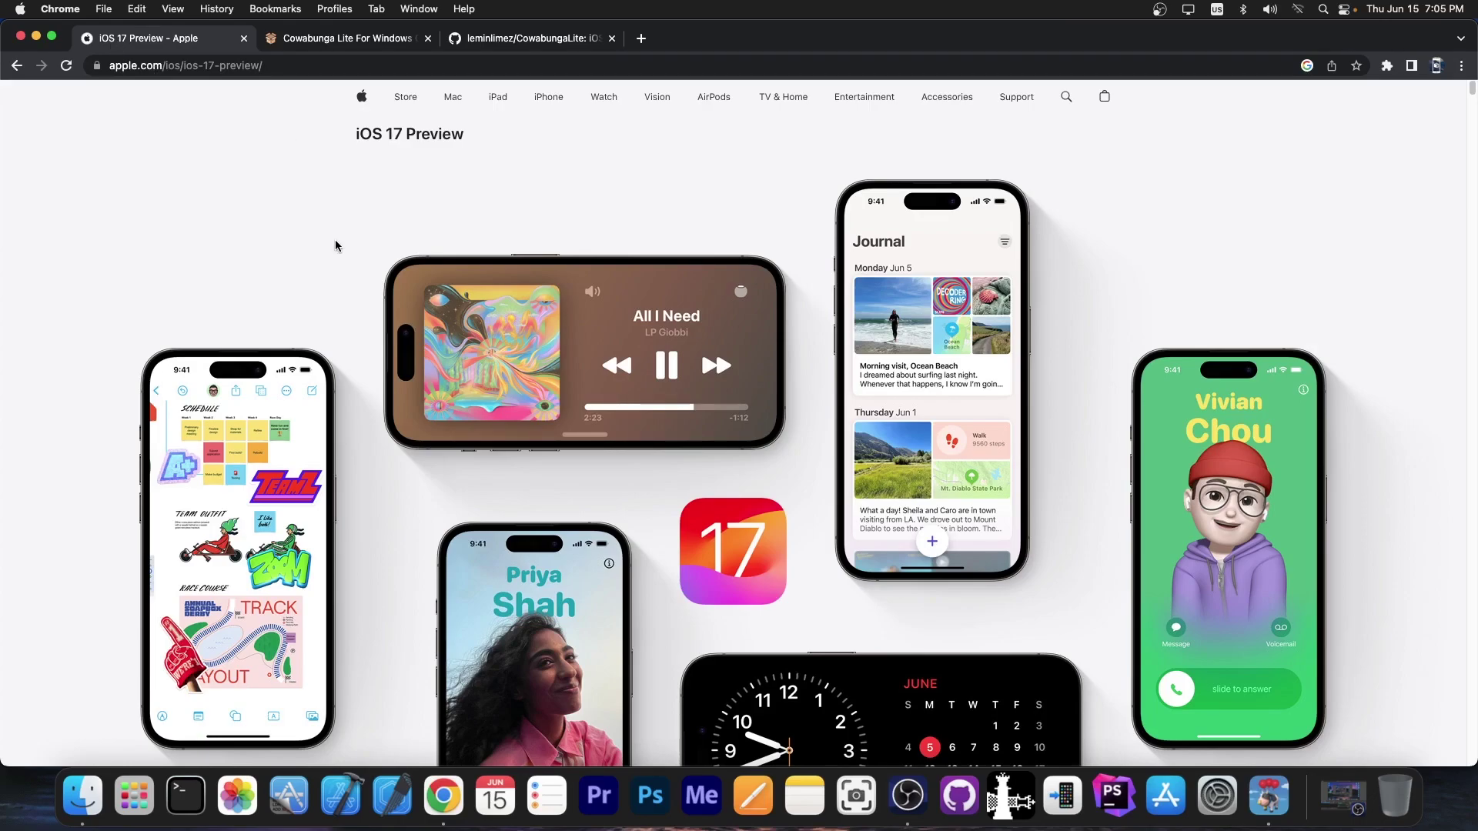
pyautogui.press('super+m')
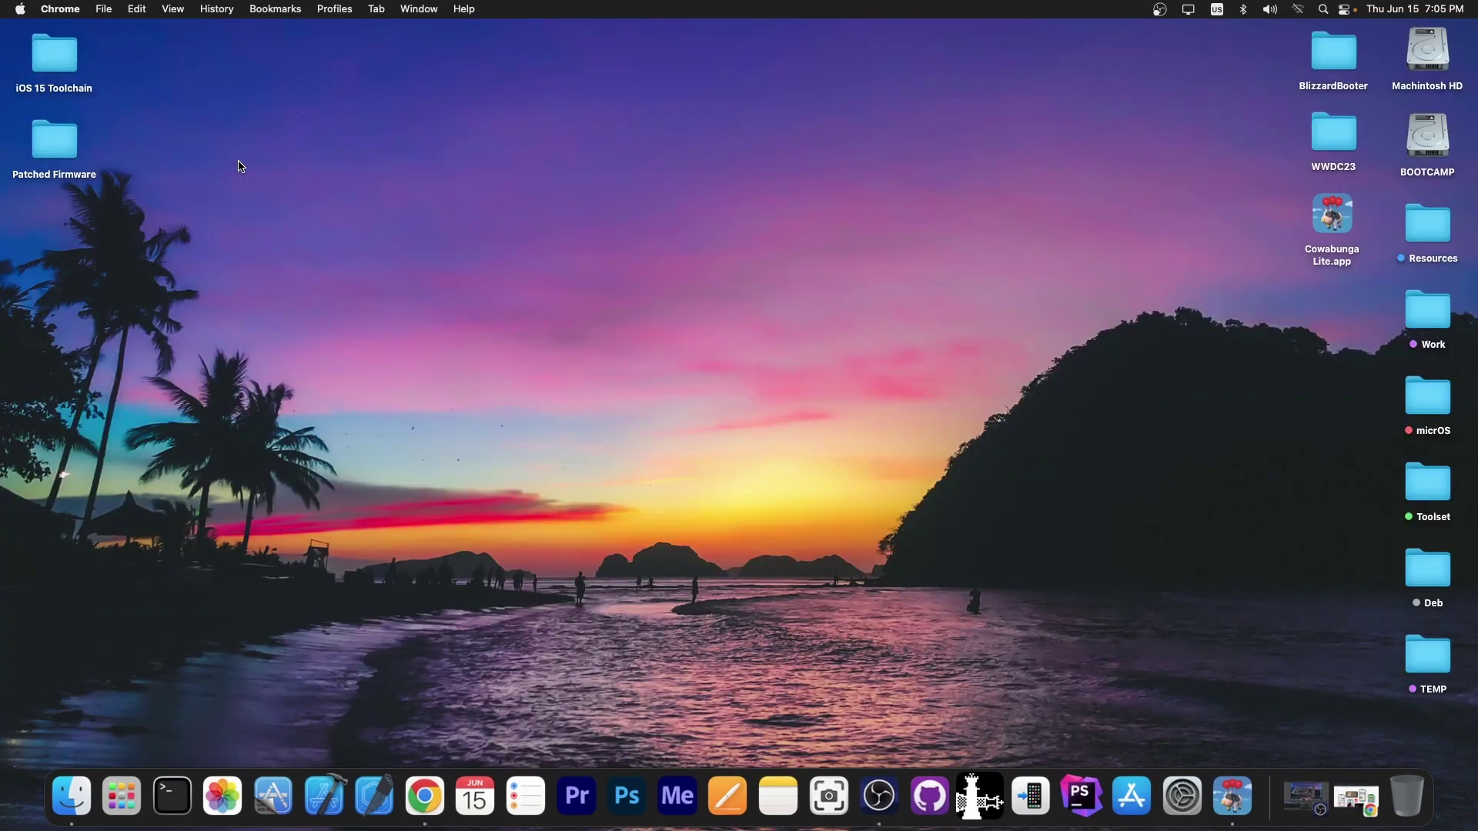